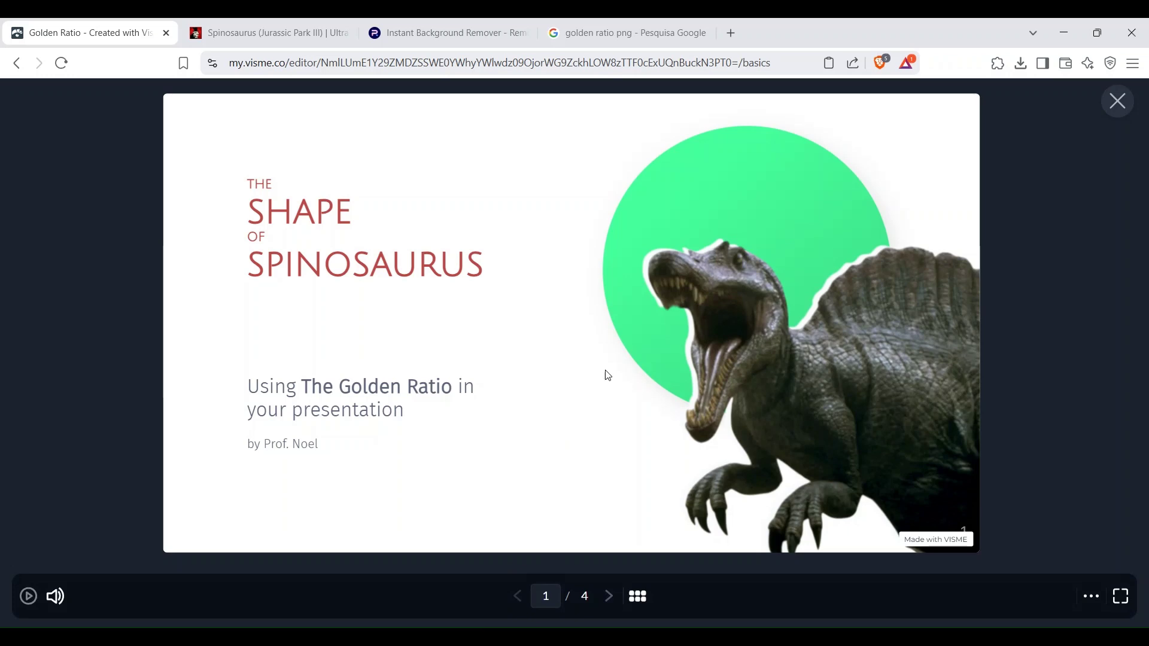
Step: Leave the presentation preview and review the Spinosaurus source image, the background remover page and the golden ratio image search
key(Escape)
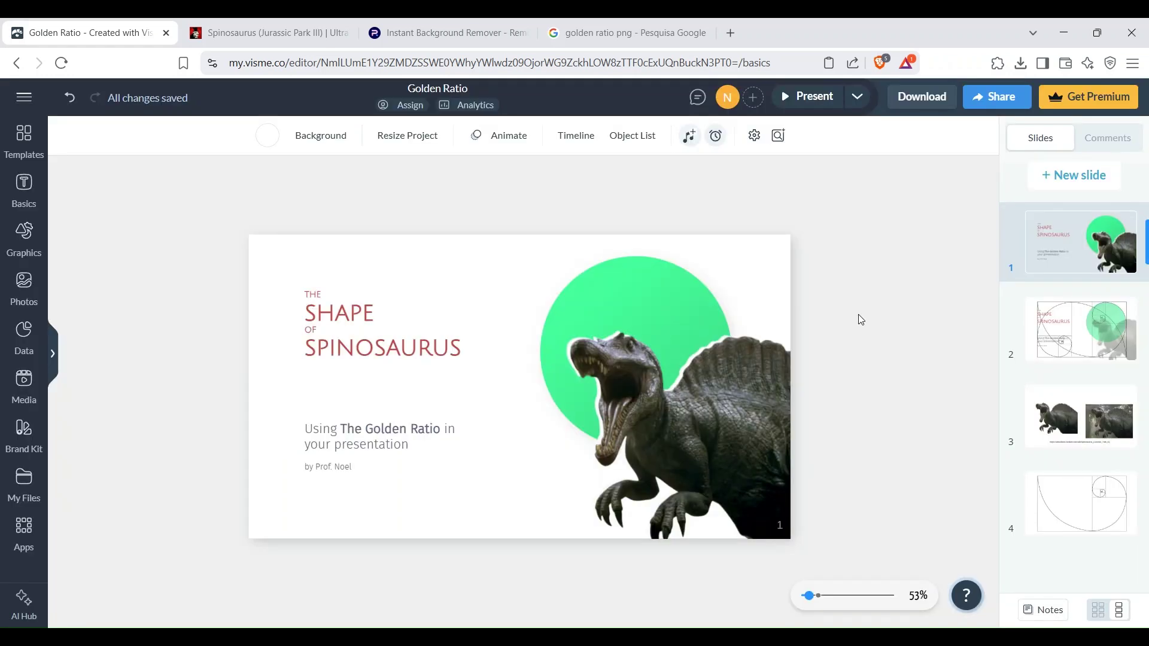
click(281, 33)
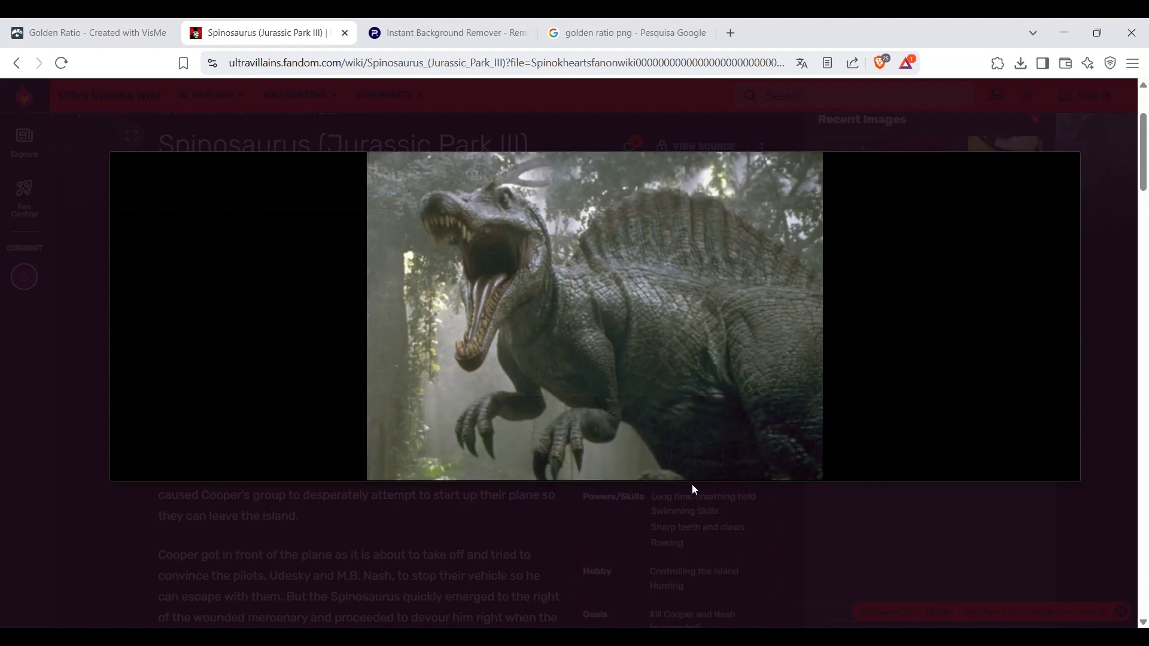
click(437, 33)
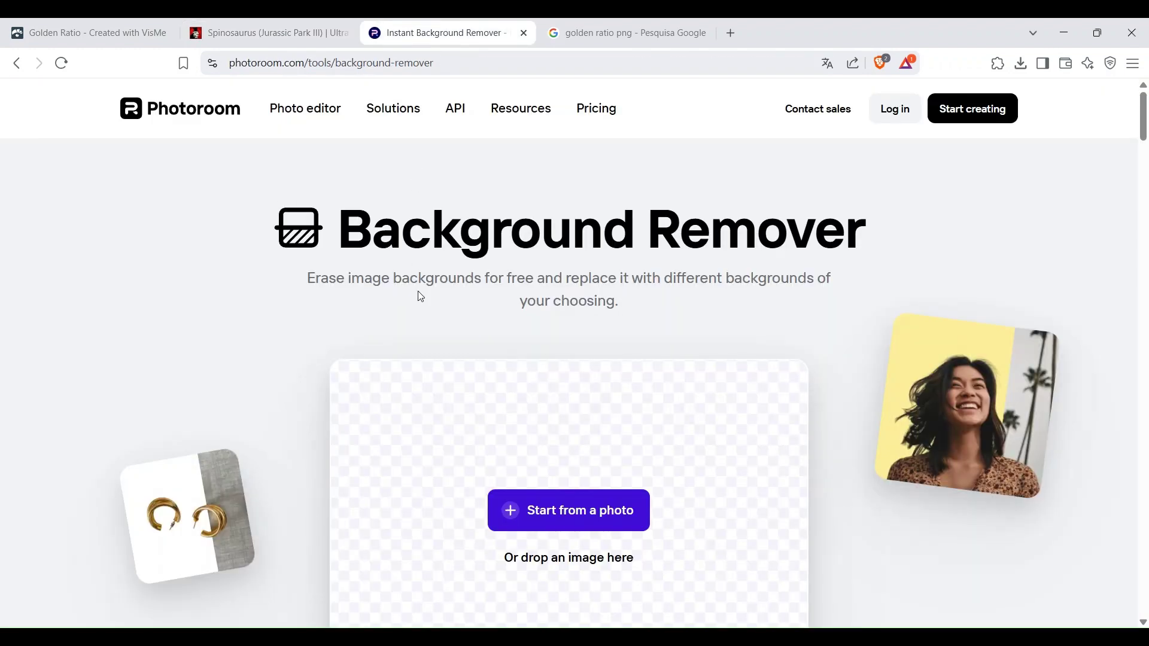
click(604, 32)
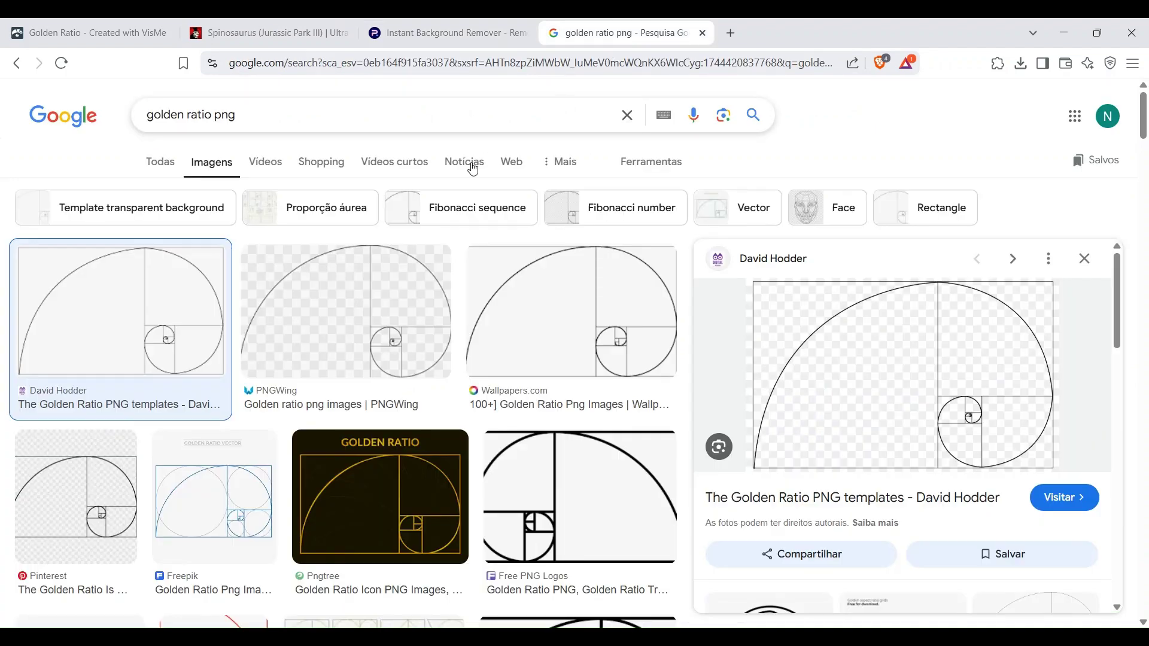
click(152, 28)
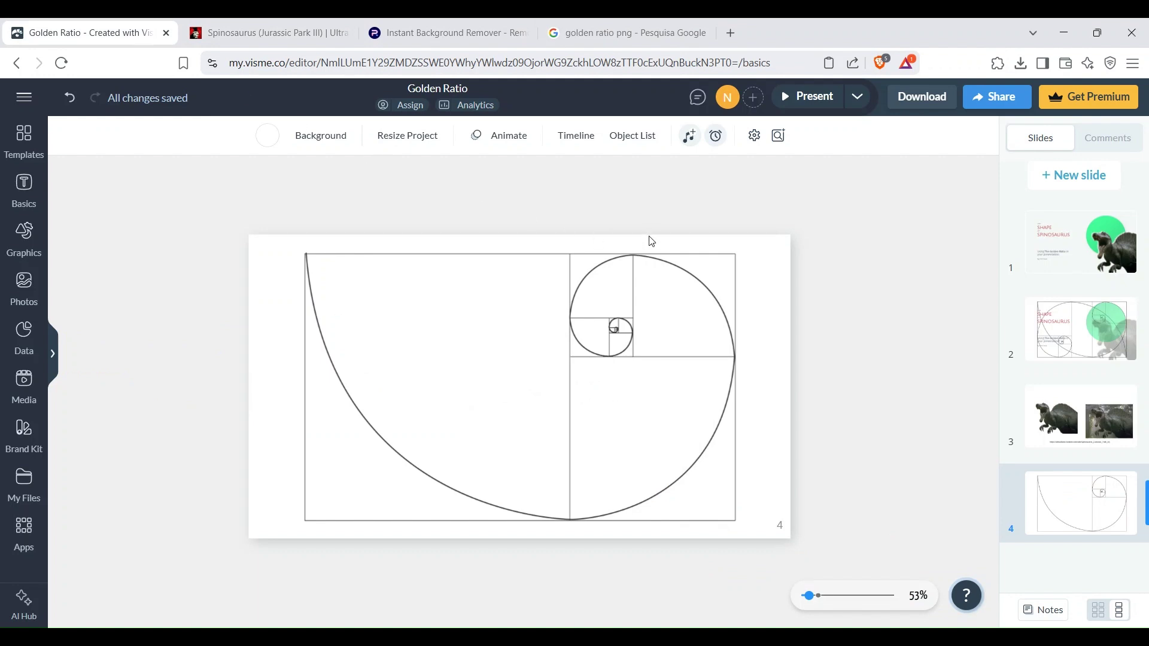
Step: Lock the golden ratio spiral image on slide 4
right_click(503, 366)
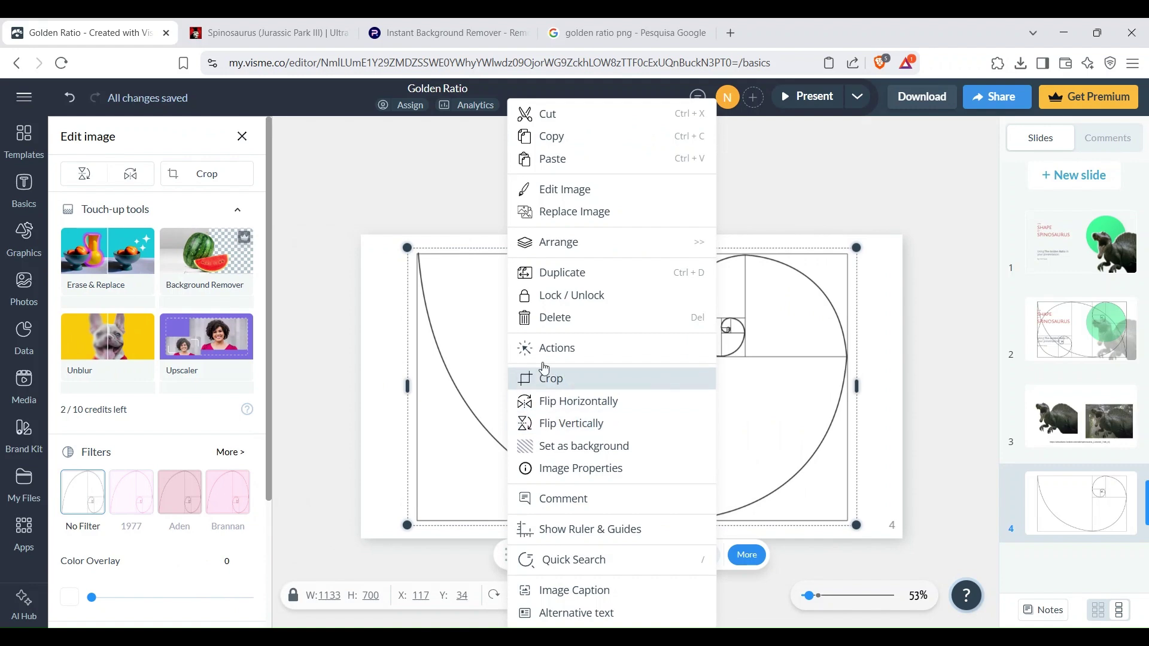
click(626, 305)
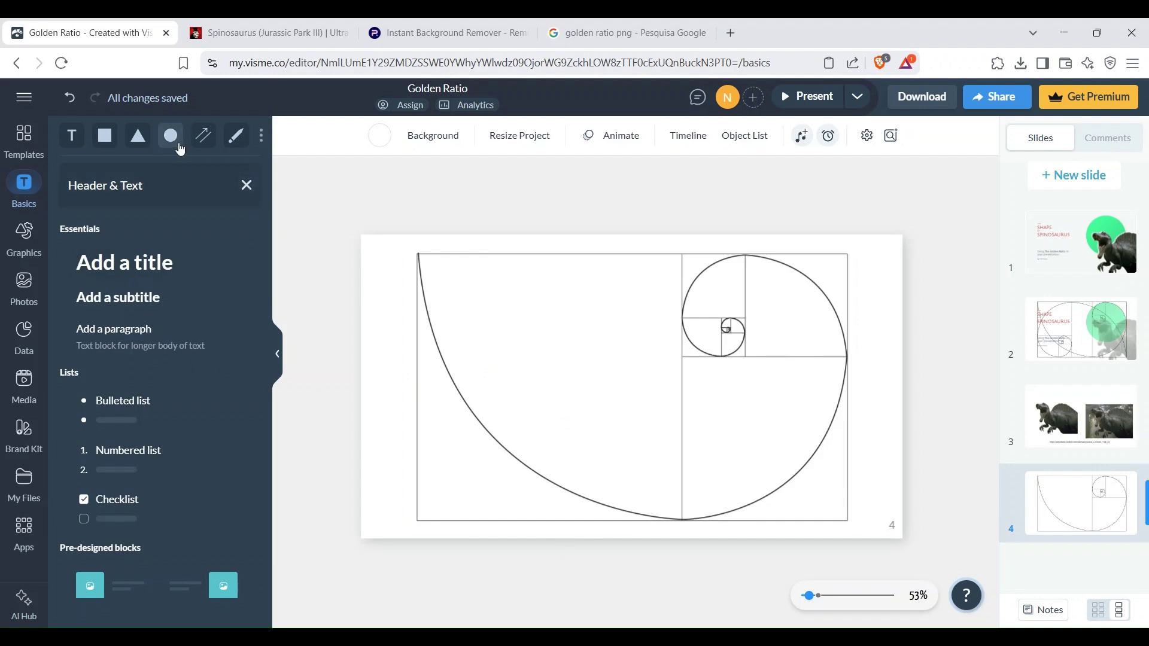
Step: Add a circle shape to slide 4 and set its opacity to 61
click(26, 186)
click(26, 186)
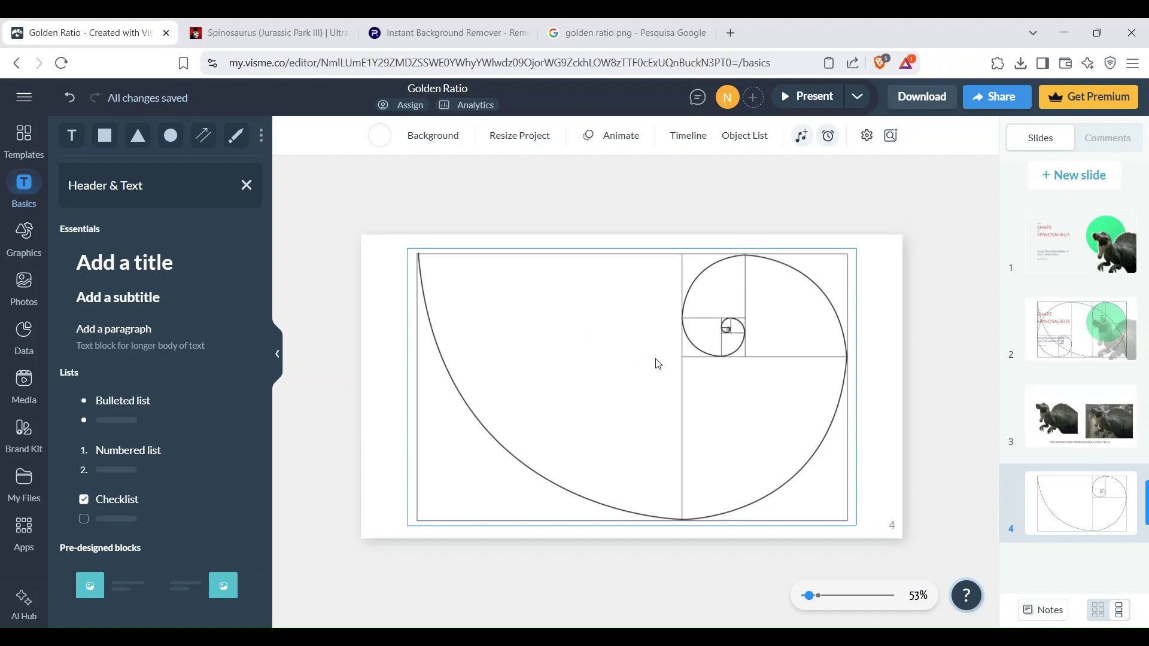
click(658, 364)
click(180, 274)
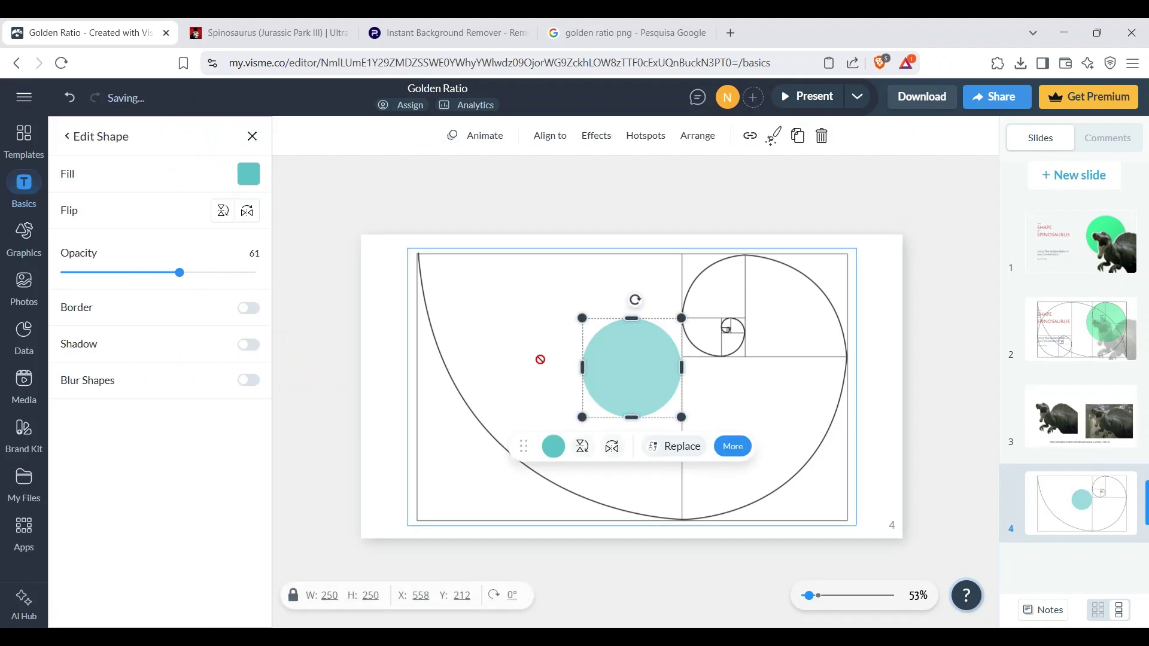
Step: Enlarge the circle to about 512 × 512 and fit its upper-right edge to the spiral's arc, at about X 716, Y 54
drag(645, 369, 746, 334)
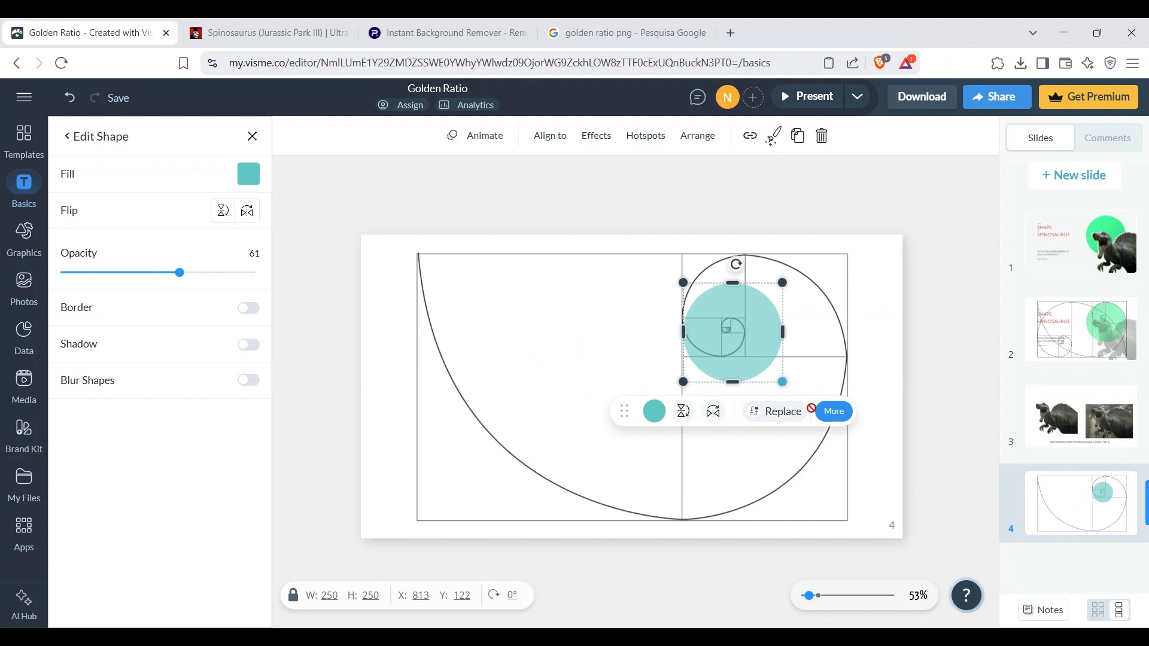
drag(782, 382, 879, 463)
drag(791, 398, 757, 369)
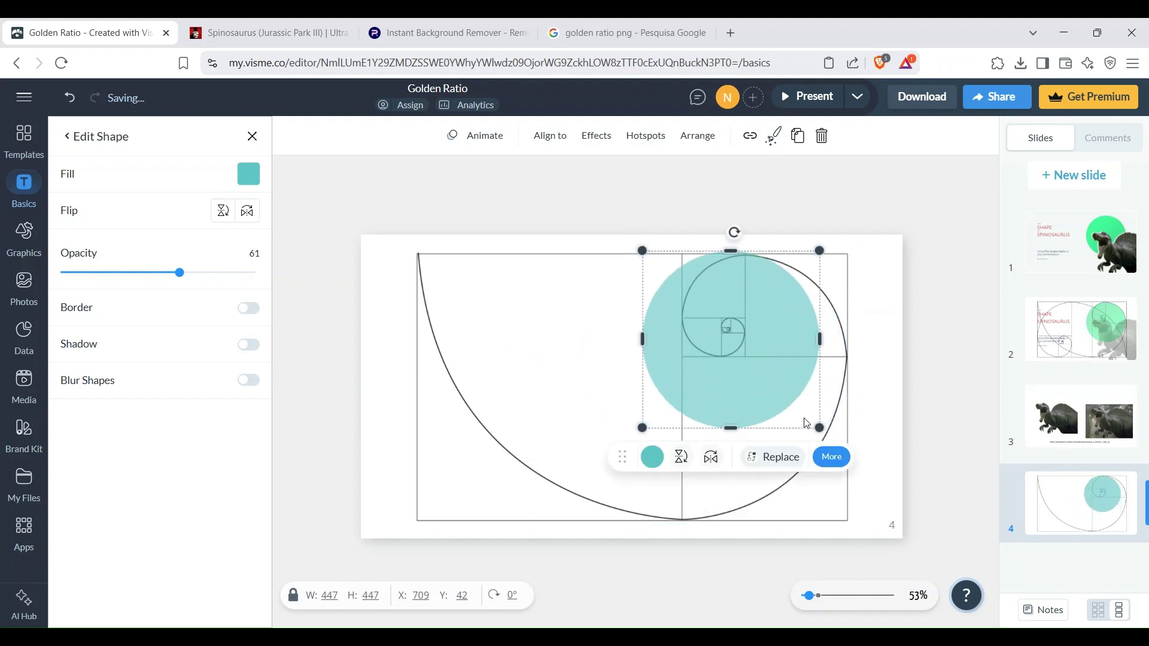
drag(821, 427, 846, 453)
drag(792, 408, 784, 402)
click(788, 407)
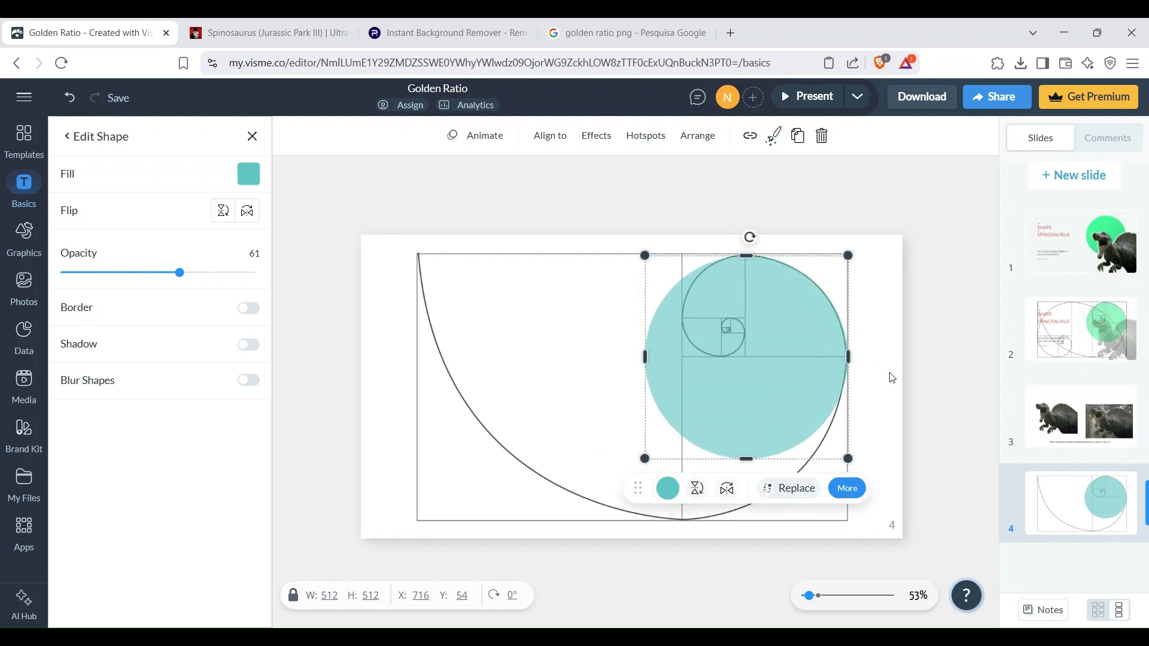
click(547, 573)
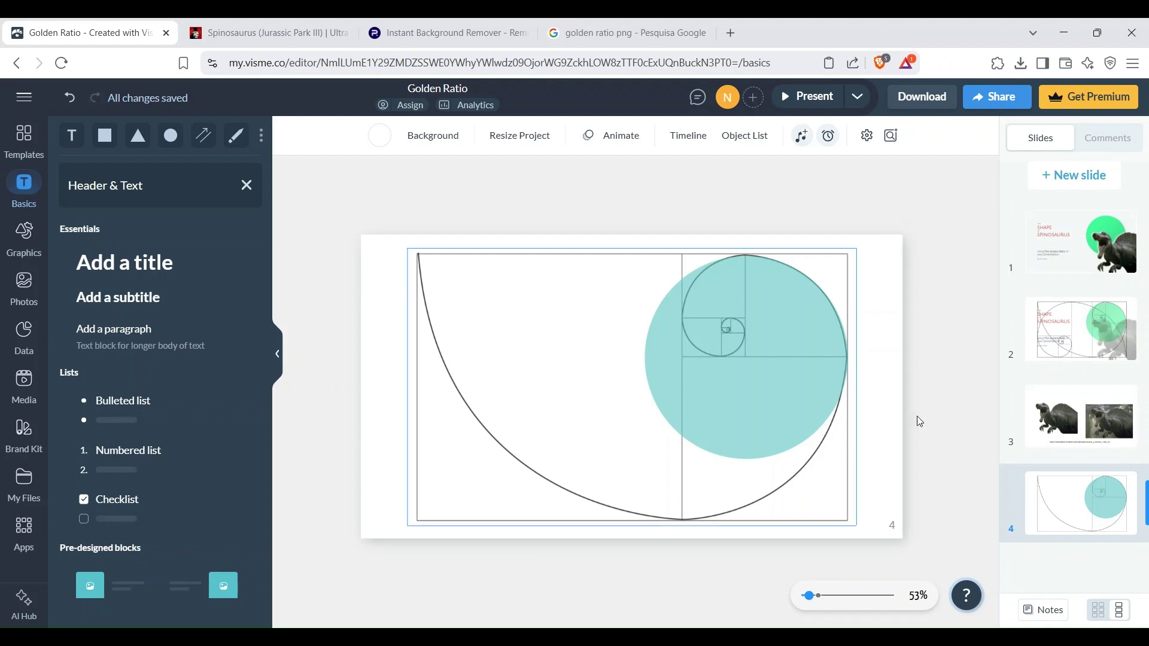
Step: Copy the background-free Spinosaurus image from slide 3 and paste it onto slide 4
click(1074, 422)
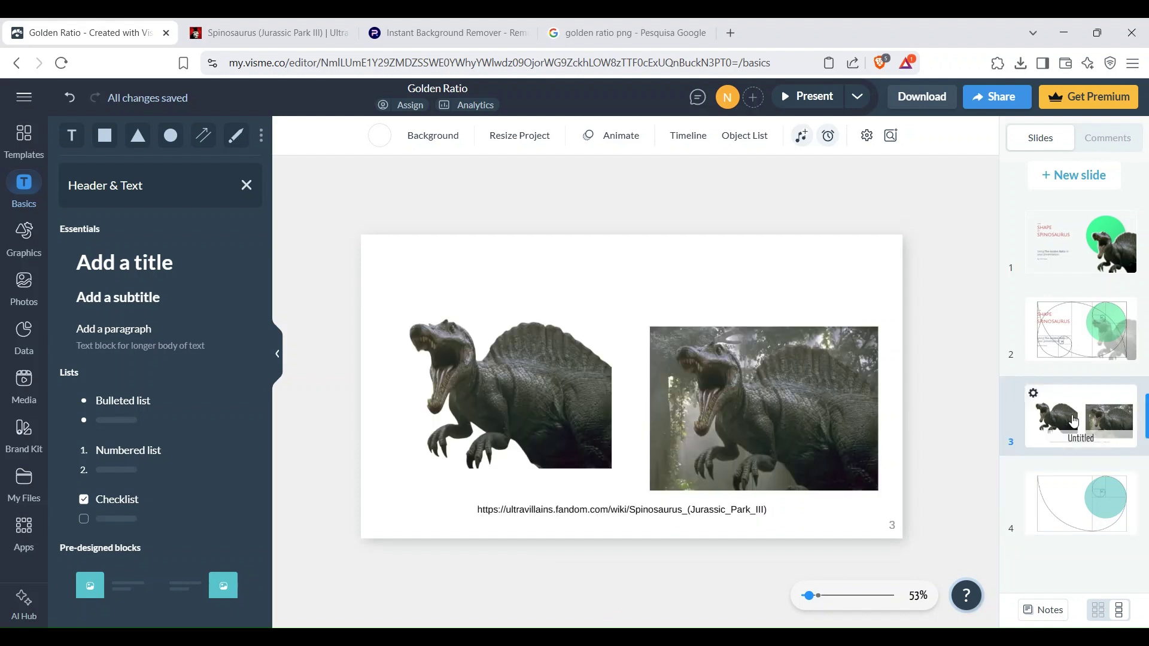
click(533, 389)
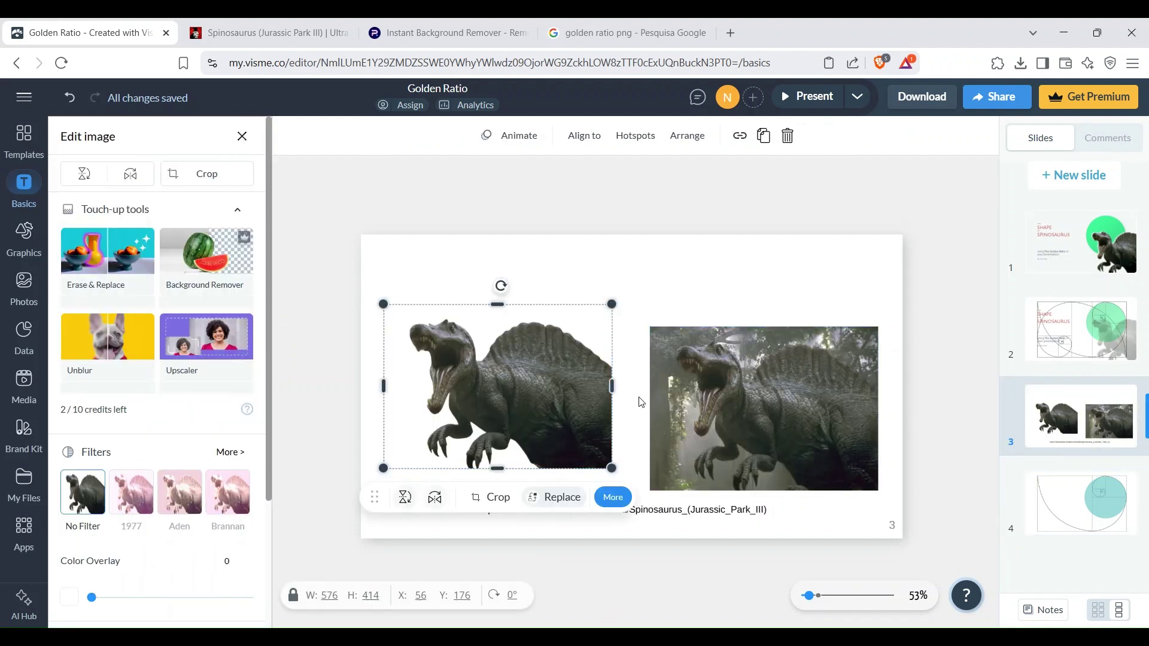
click(1089, 494)
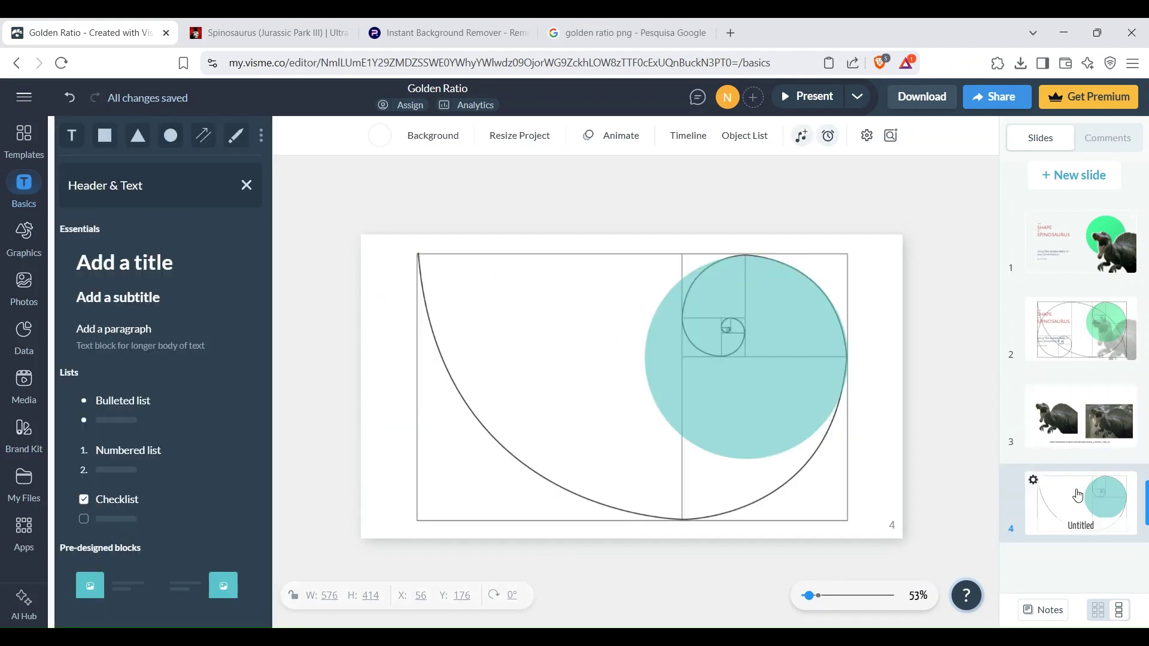
key(ctrl+v)
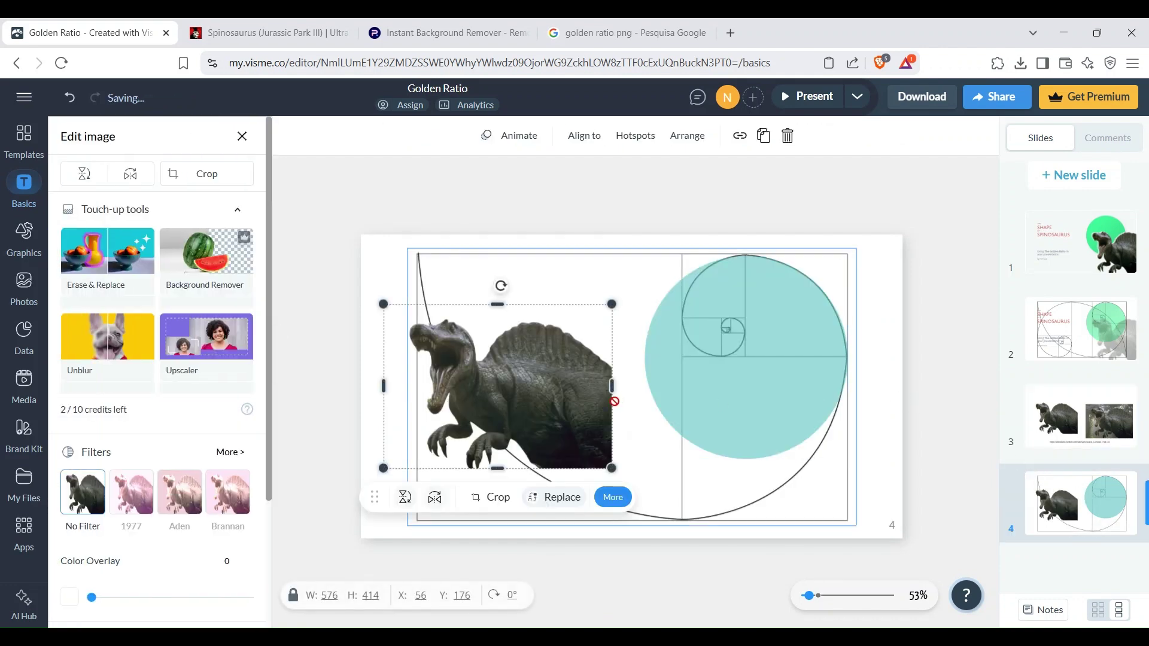
Step: Move the Spinosaurus over the circle at the slide's lower-right corner and enlarge it to about 904 × 649, at about X 706, Y 145
drag(615, 402, 887, 471)
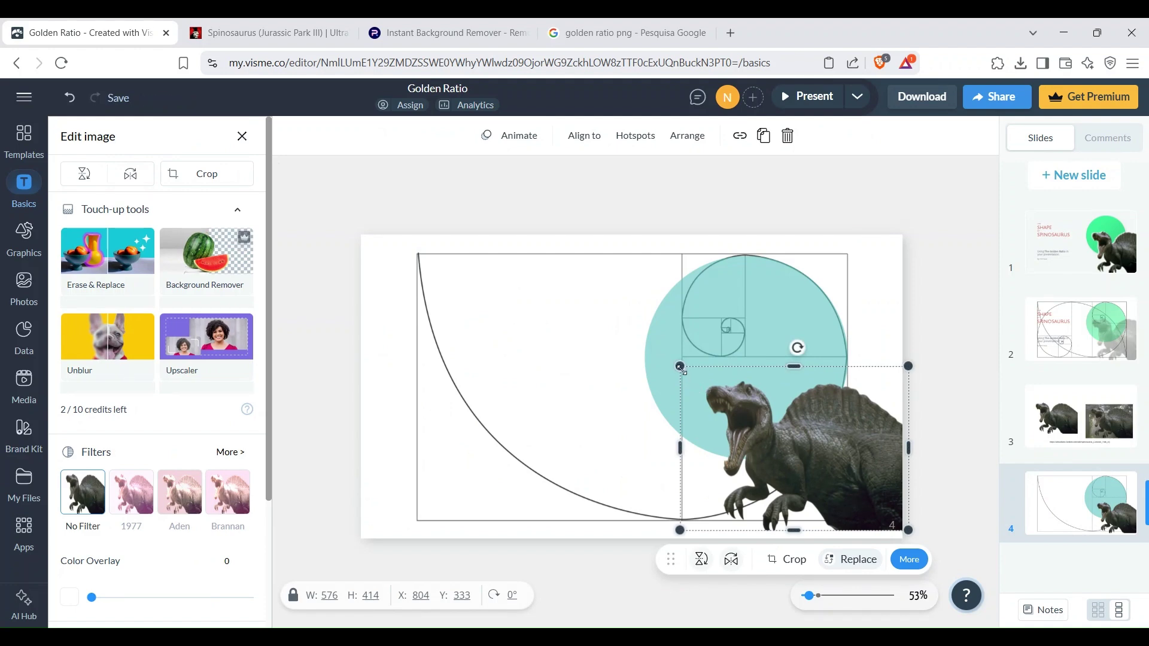
drag(679, 366, 753, 388)
mouse_move(626, 531)
mouse_down()
mouse_move(605, 547)
mouse_move(614, 522)
mouse_move(612, 544)
mouse_up()
drag(865, 452, 865, 463)
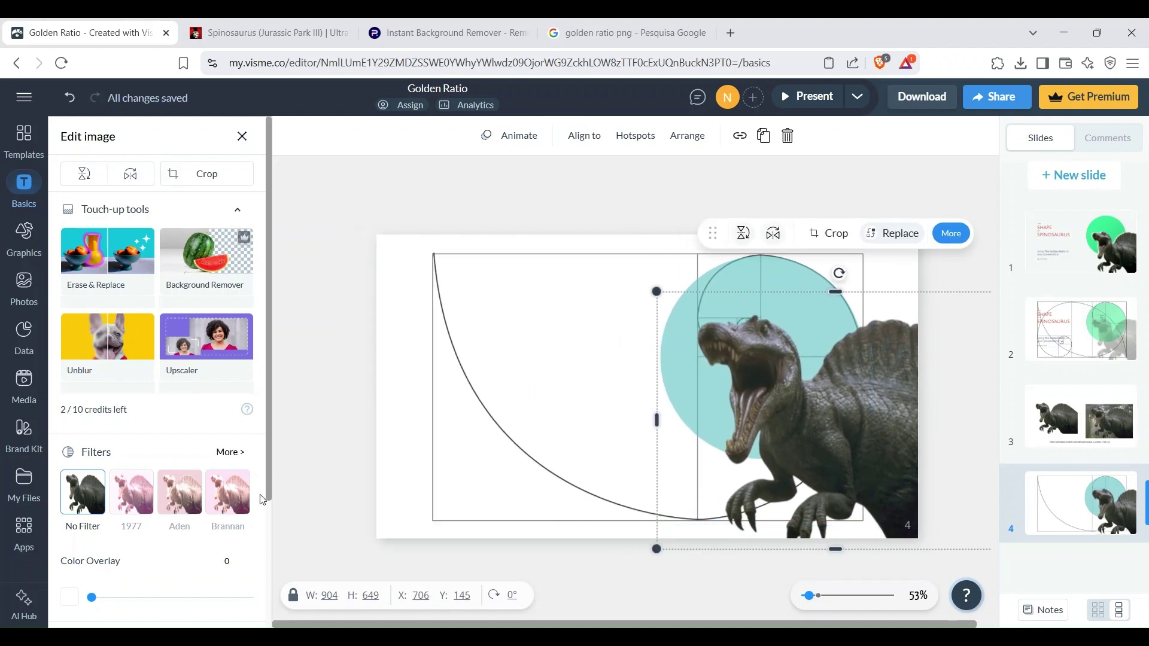
Step: Raise the Spinosaurus image's contrast to 18
scroll(242, 485, down, 3)
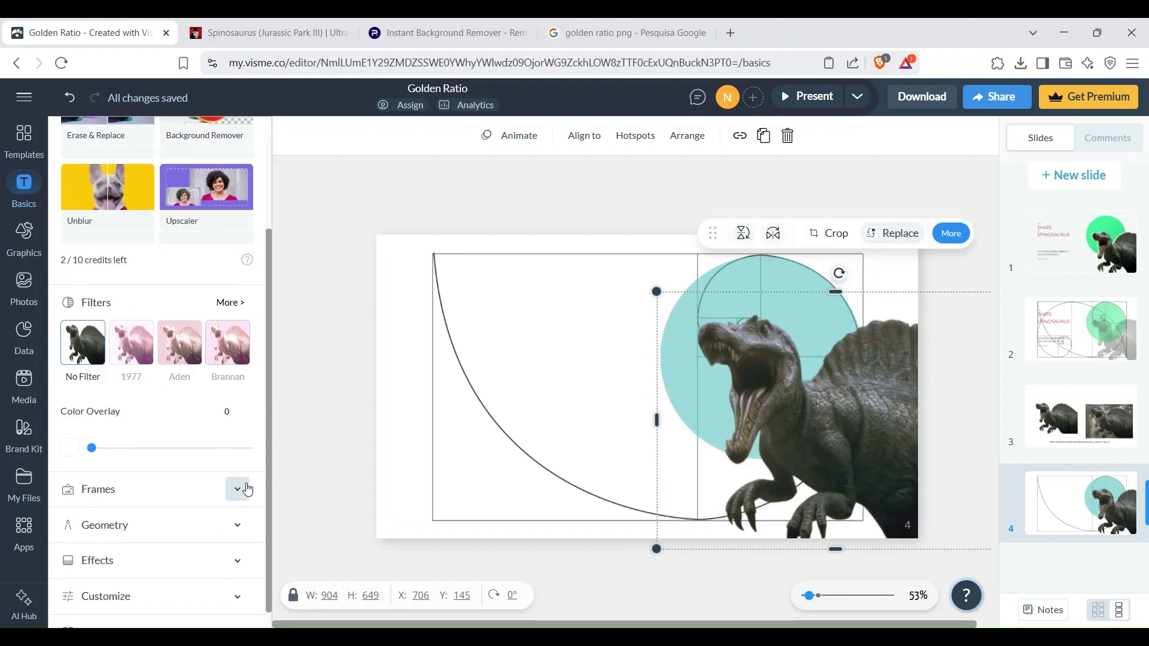
click(161, 563)
scroll(167, 575, down, 2)
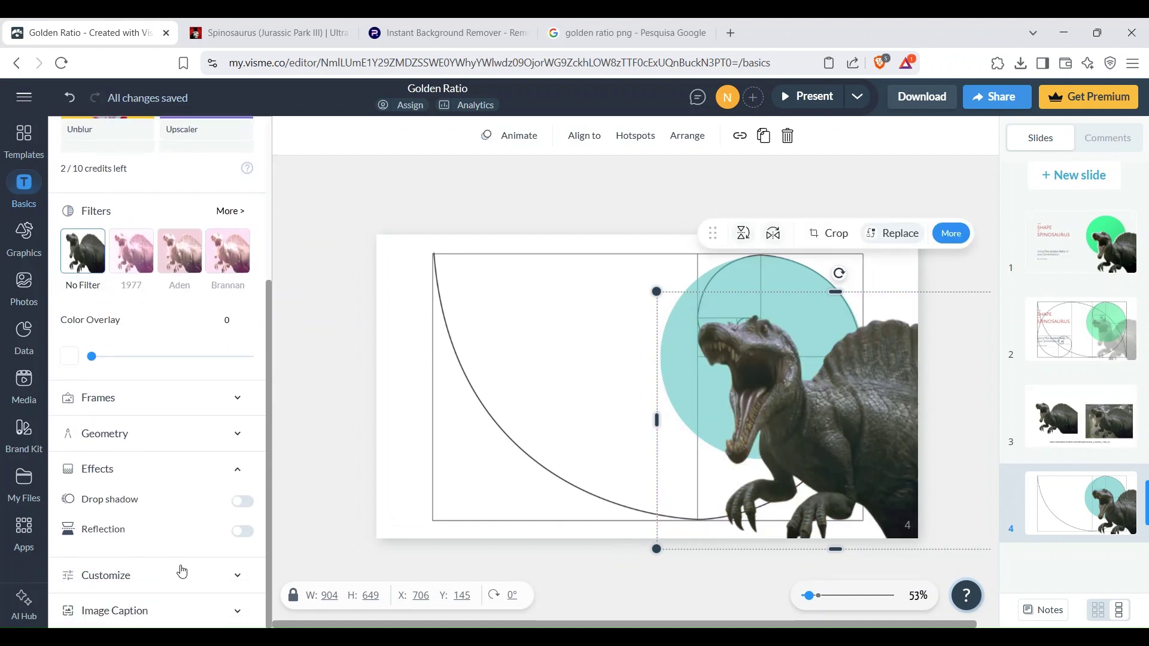
click(172, 572)
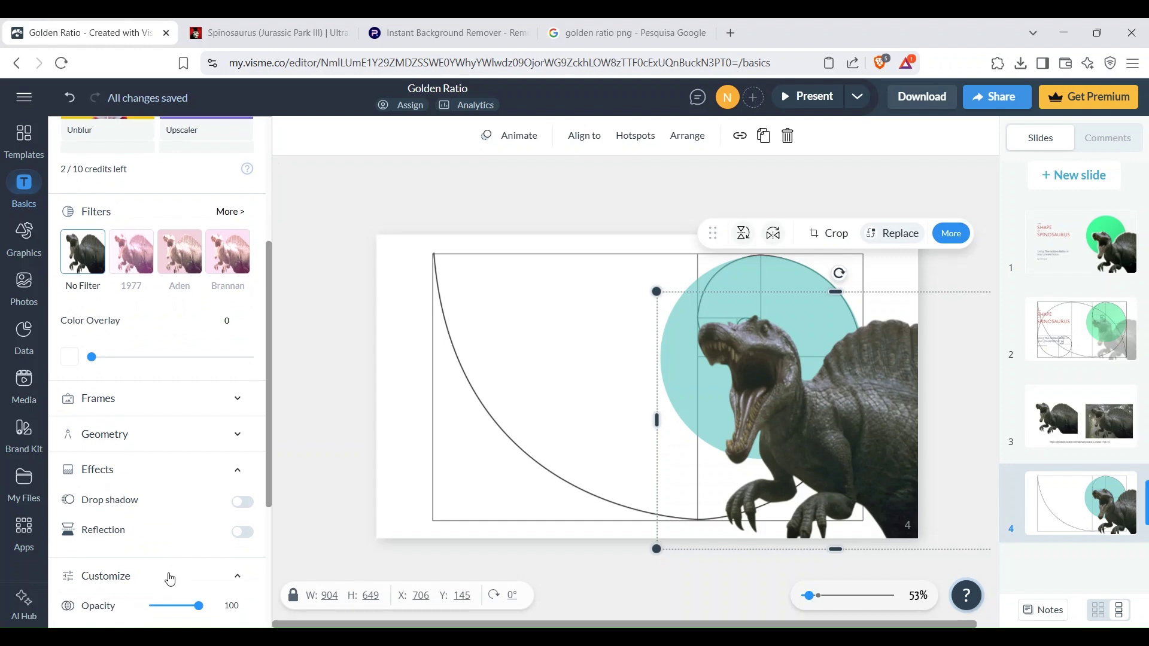
scroll(171, 577, down, 2)
scroll(172, 578, down, 2)
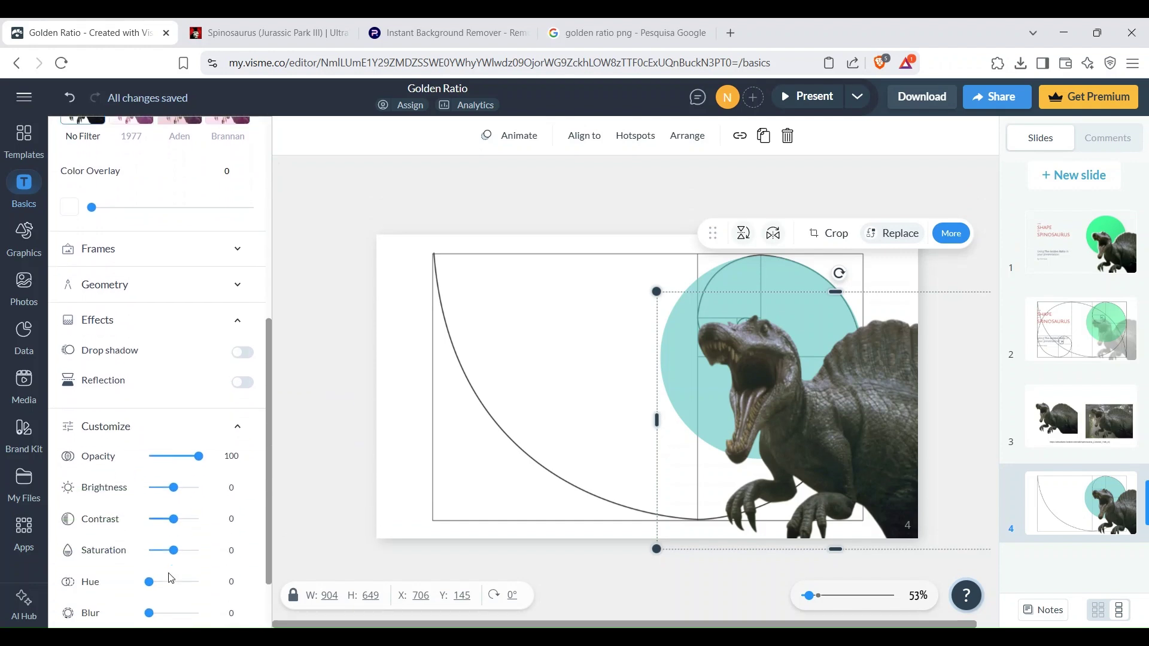
click(180, 525)
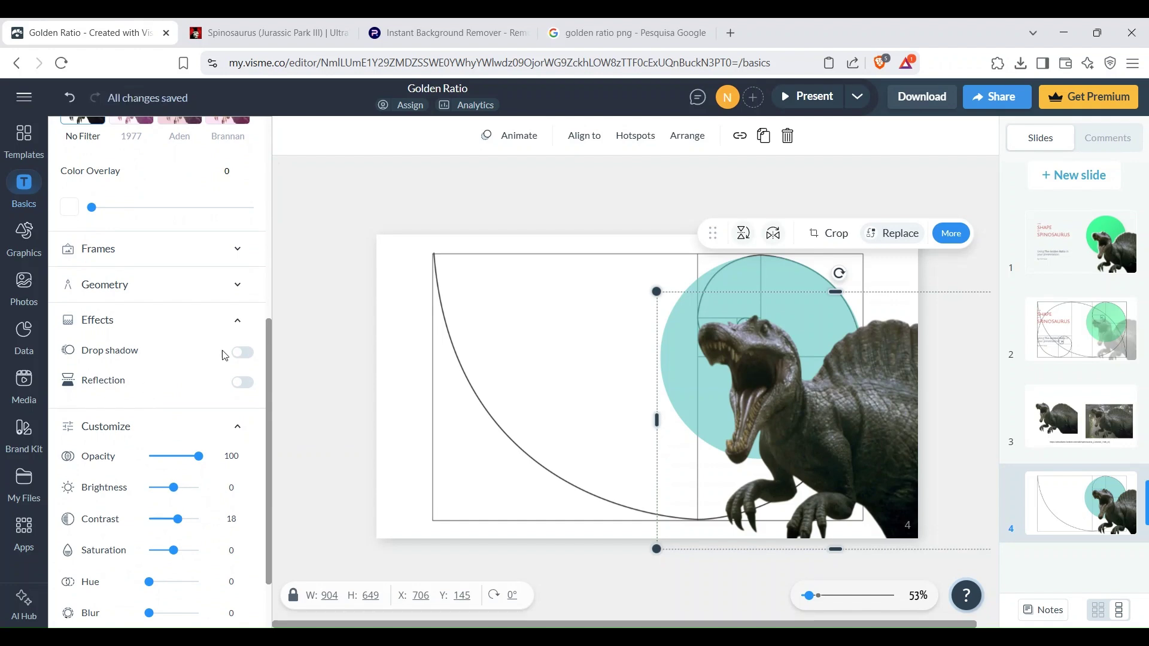
Step: Give the Spinosaurus a drop shadow offset by X -14 and Y 11, with blur 0 and the near-white colour #fafbff
click(241, 353)
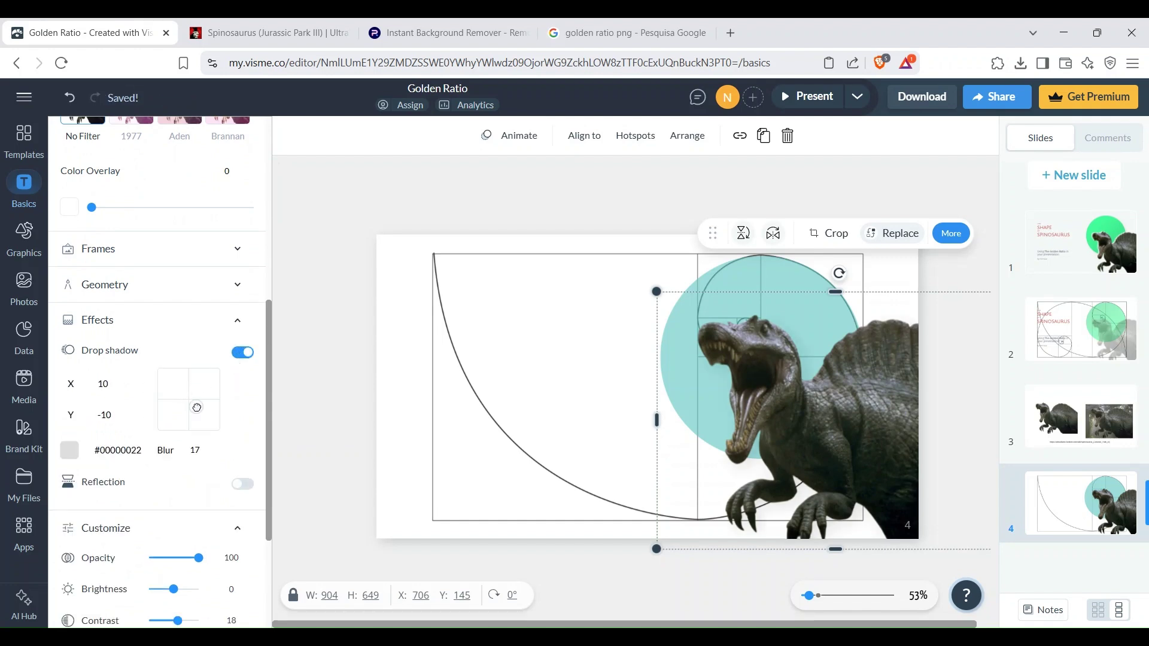
drag(197, 407, 179, 391)
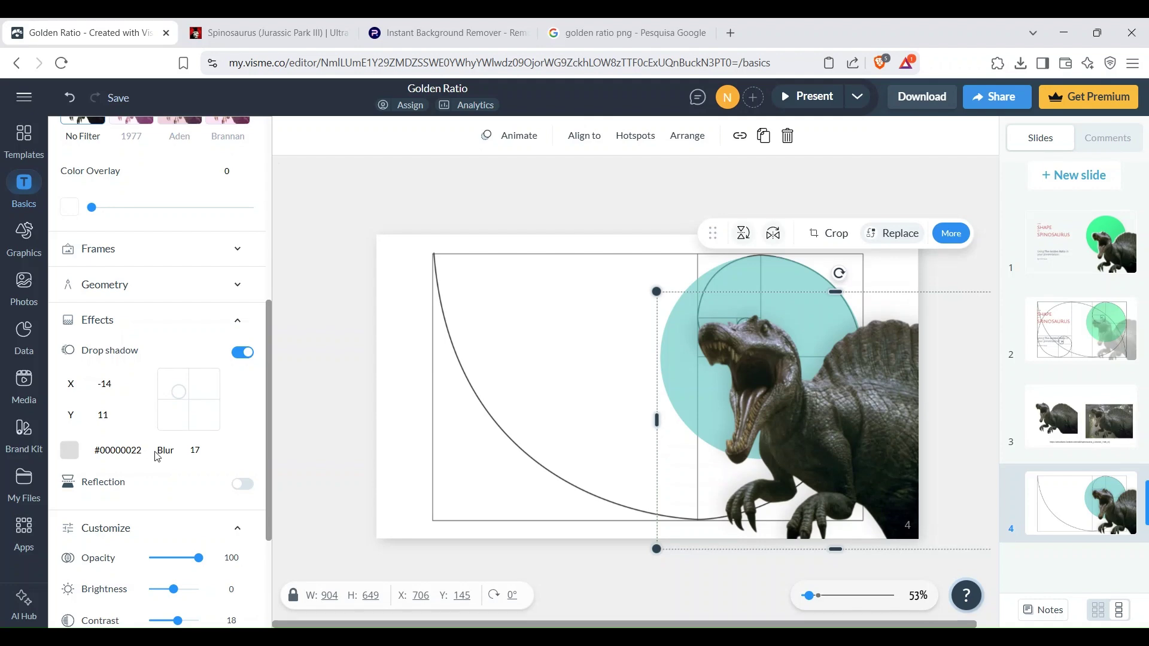
click(192, 450)
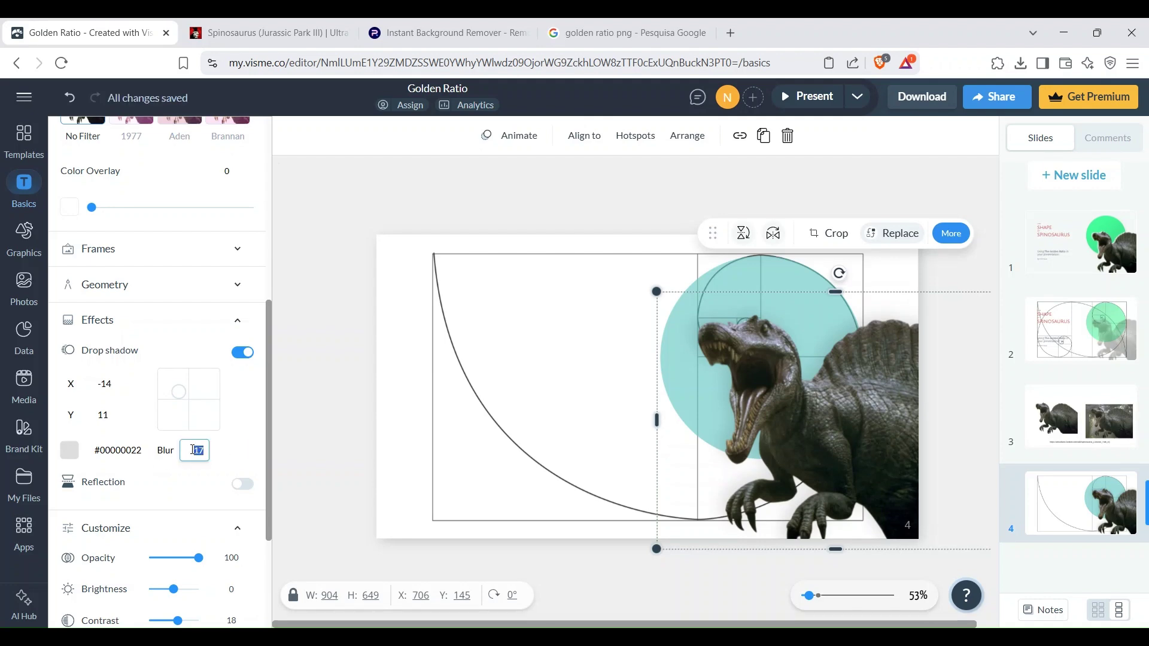
text(0)
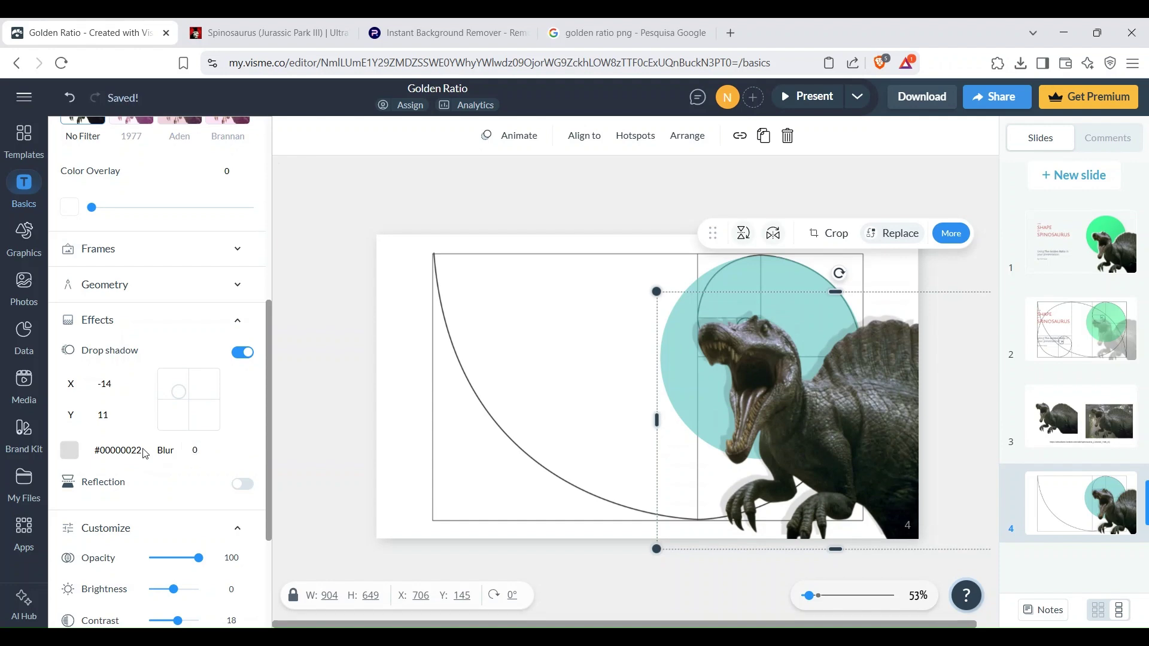
click(70, 450)
click(117, 381)
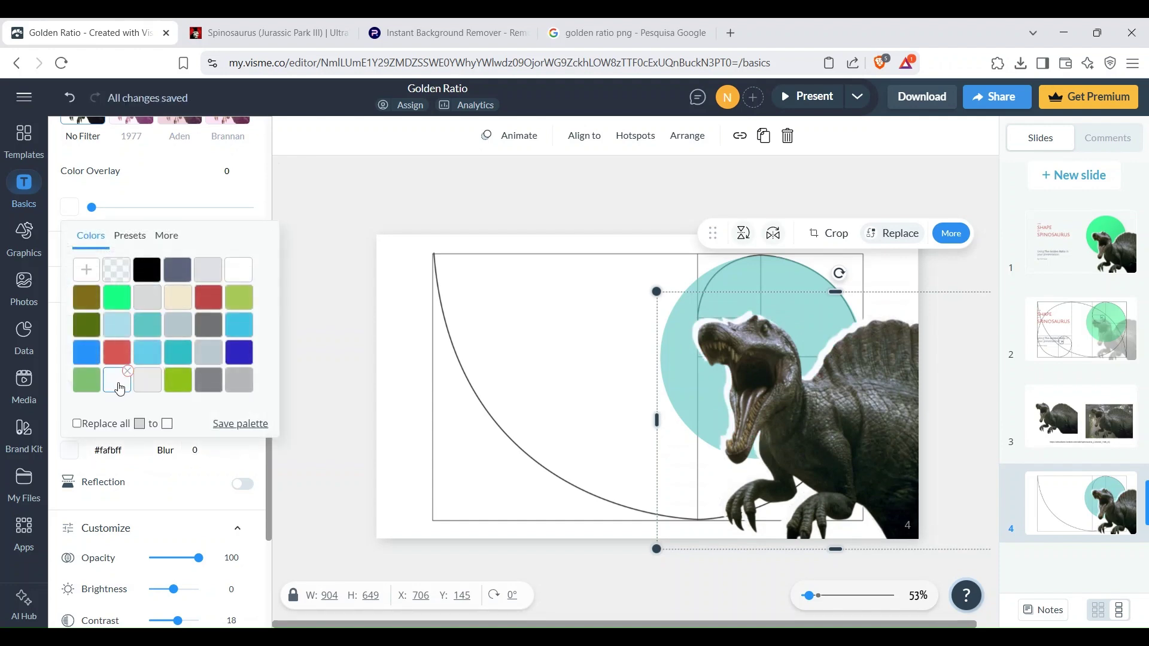
click(353, 406)
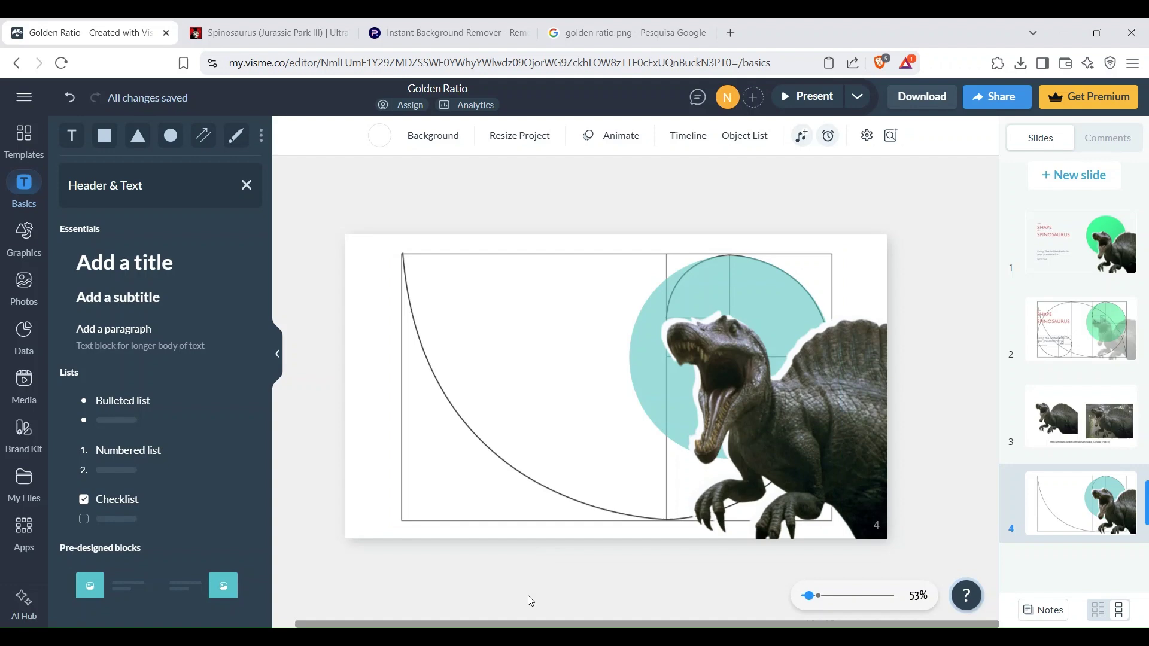
Step: Set the circle behind the Spinosaurus to full opacity and fill it with the green-to-brown gradient
click(724, 274)
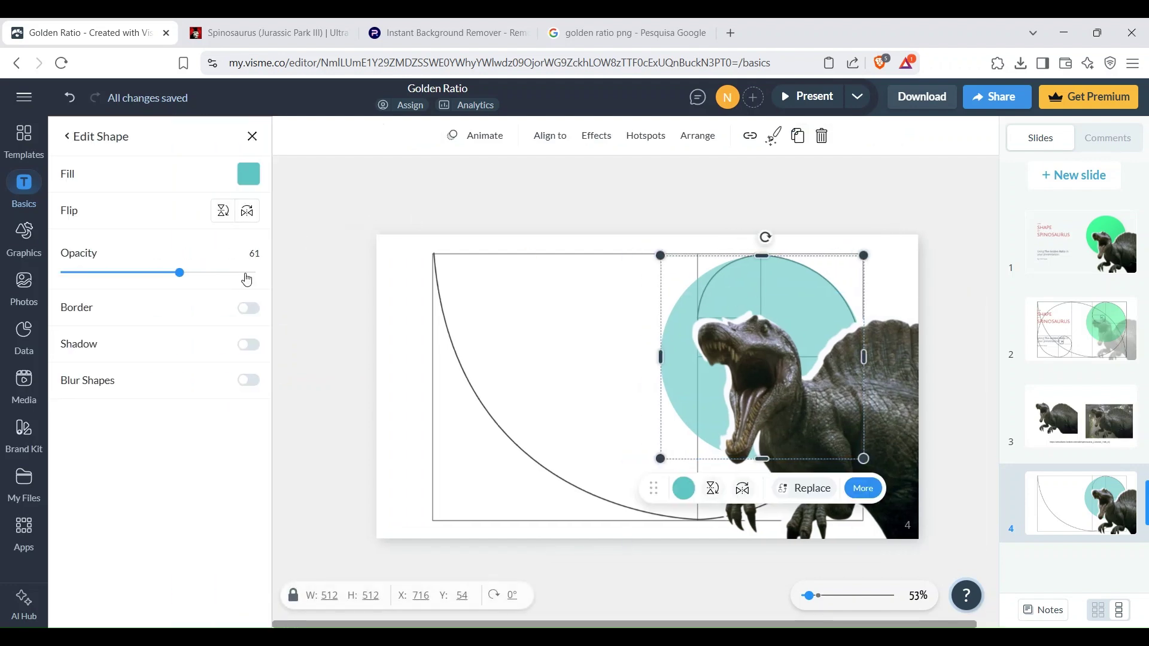
drag(246, 280, 290, 272)
click(253, 174)
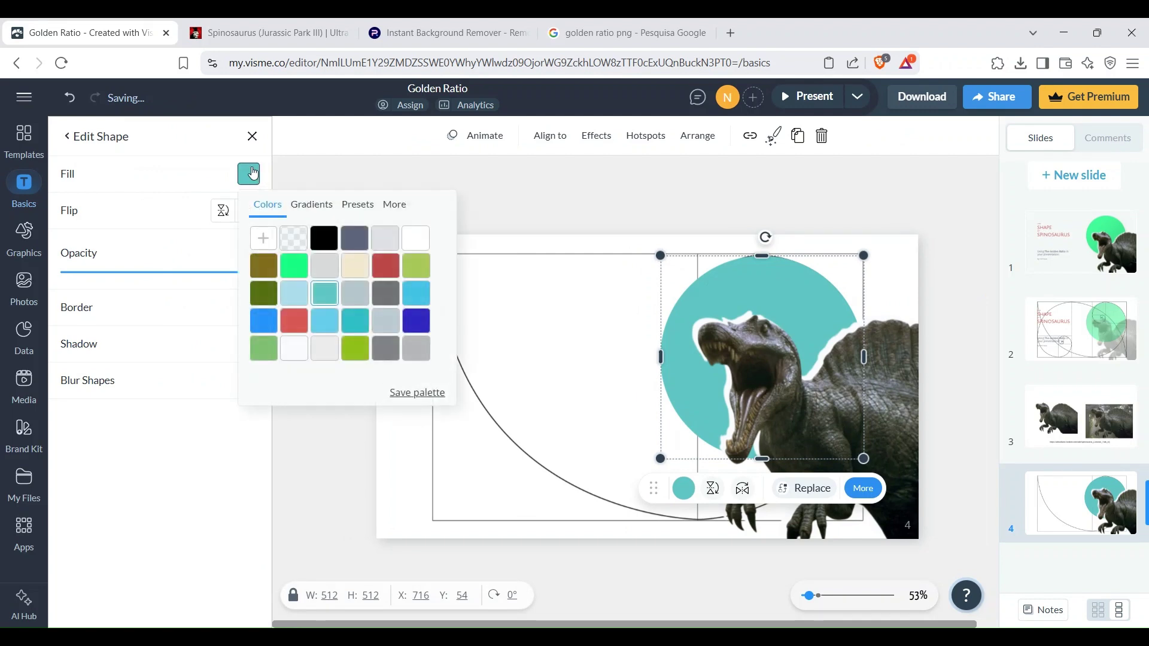
click(308, 205)
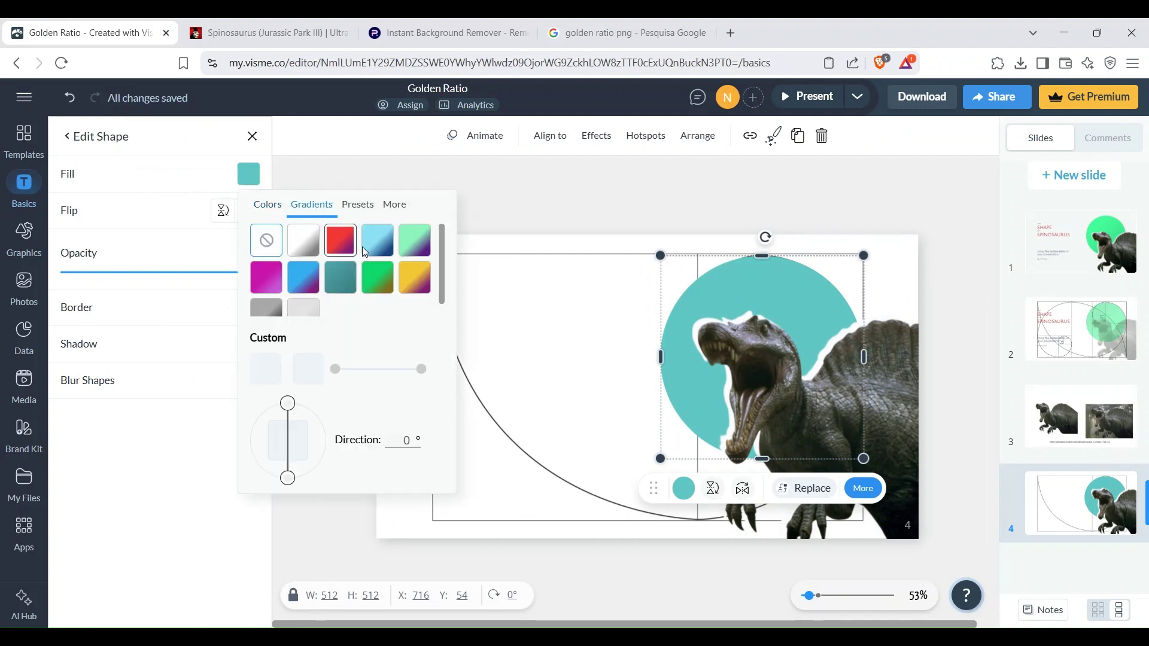
click(375, 278)
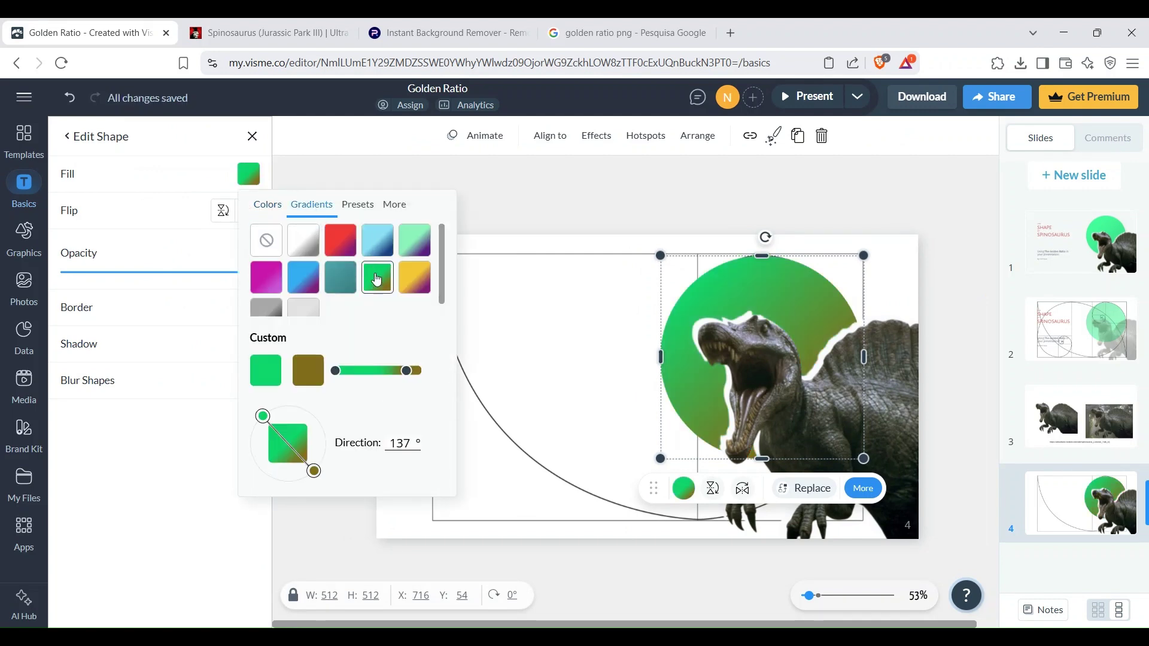
Step: Replace the brown end colour of the circle's gradient with bright green
click(307, 381)
click(344, 472)
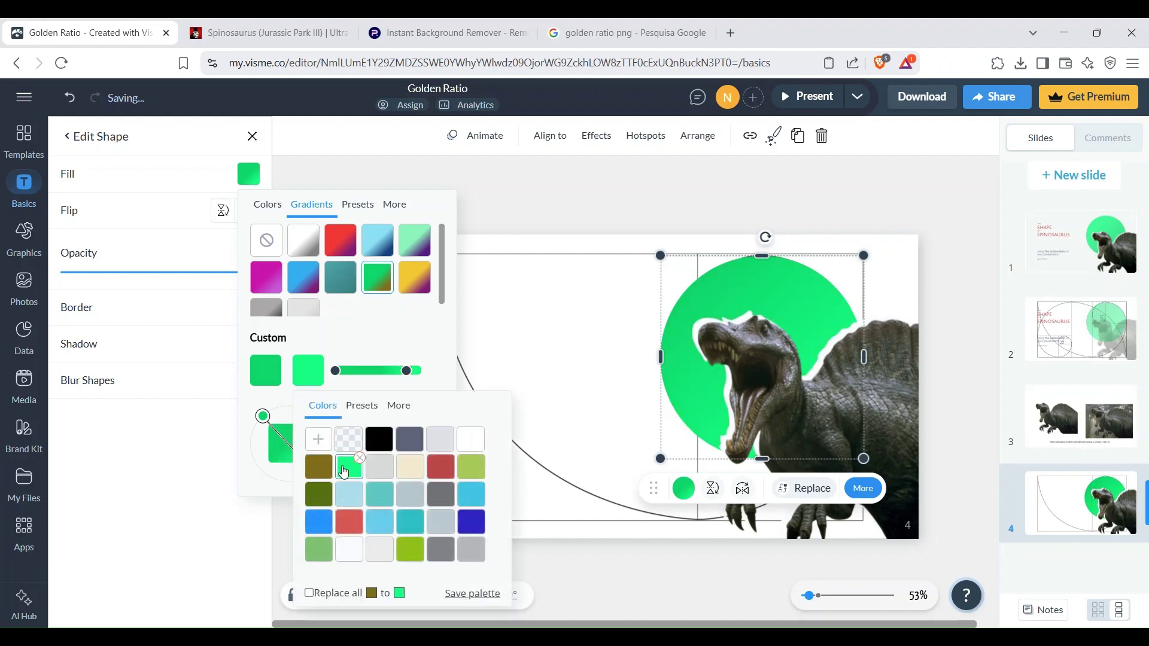
click(378, 327)
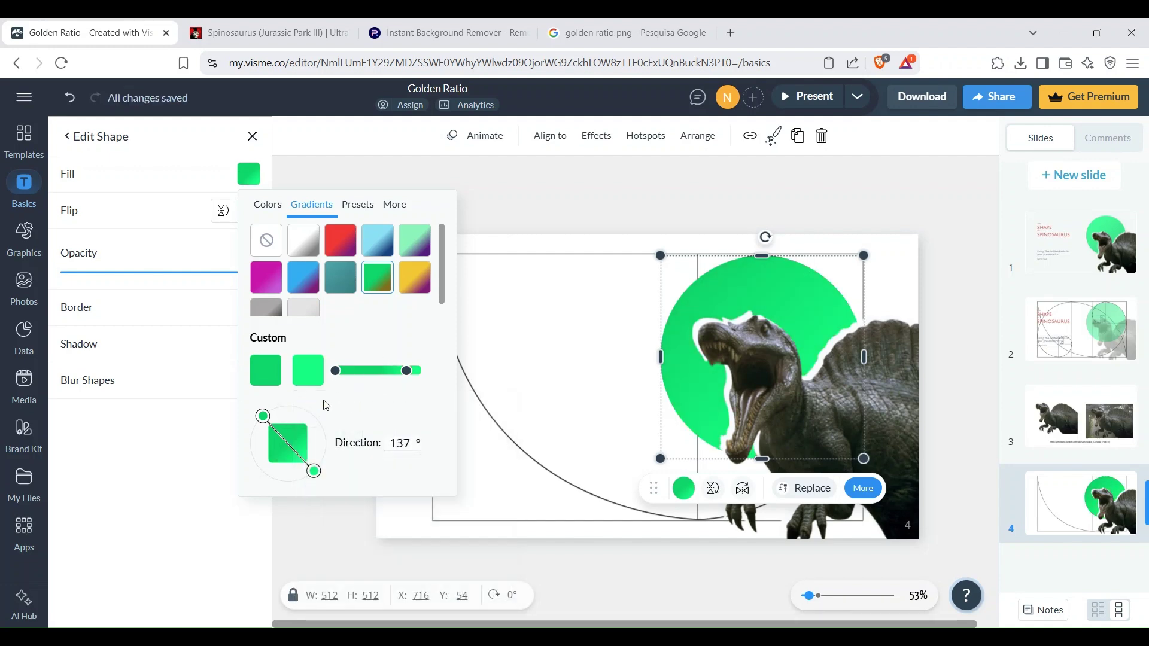
Step: Rotate the direction of the green gradient on the circle behind the Spinosaurus
drag(275, 409, 252, 453)
click(492, 610)
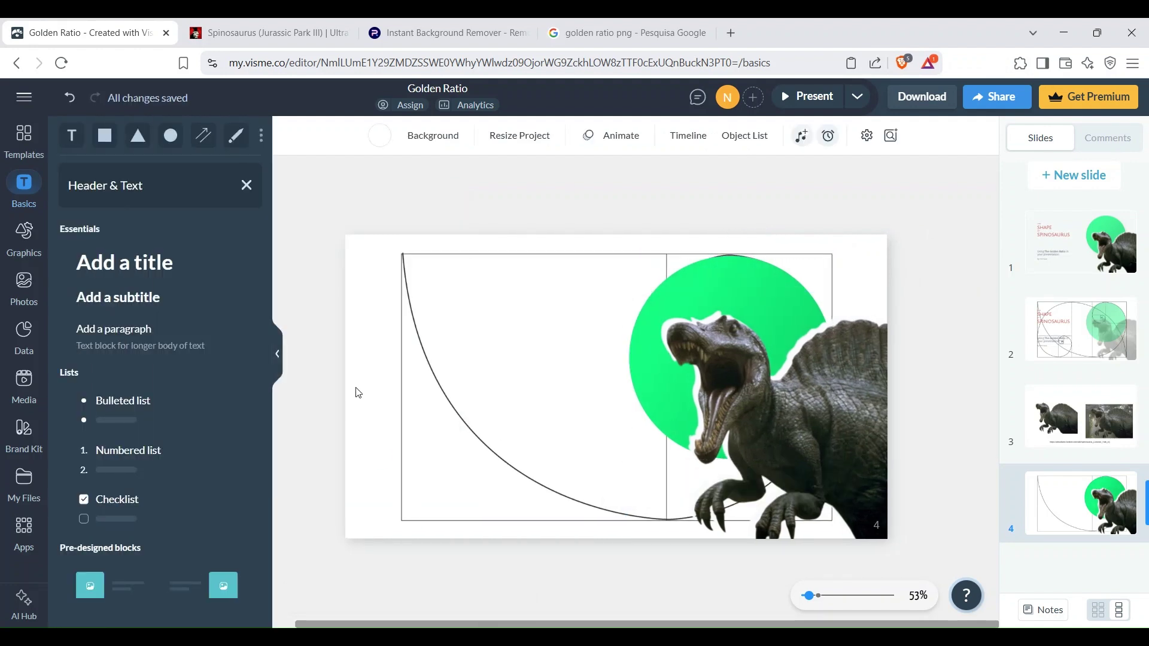
Step: Unlock the golden ratio spiral on slide 4, flip it horizontally and lock it again
right_click(494, 353)
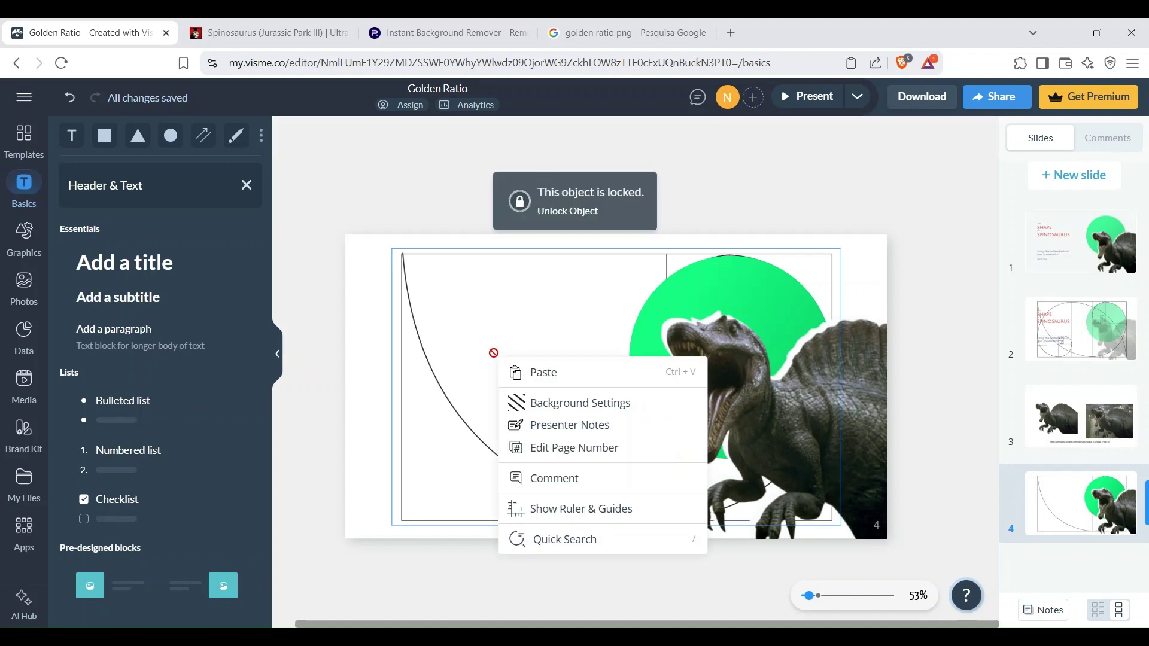
click(559, 213)
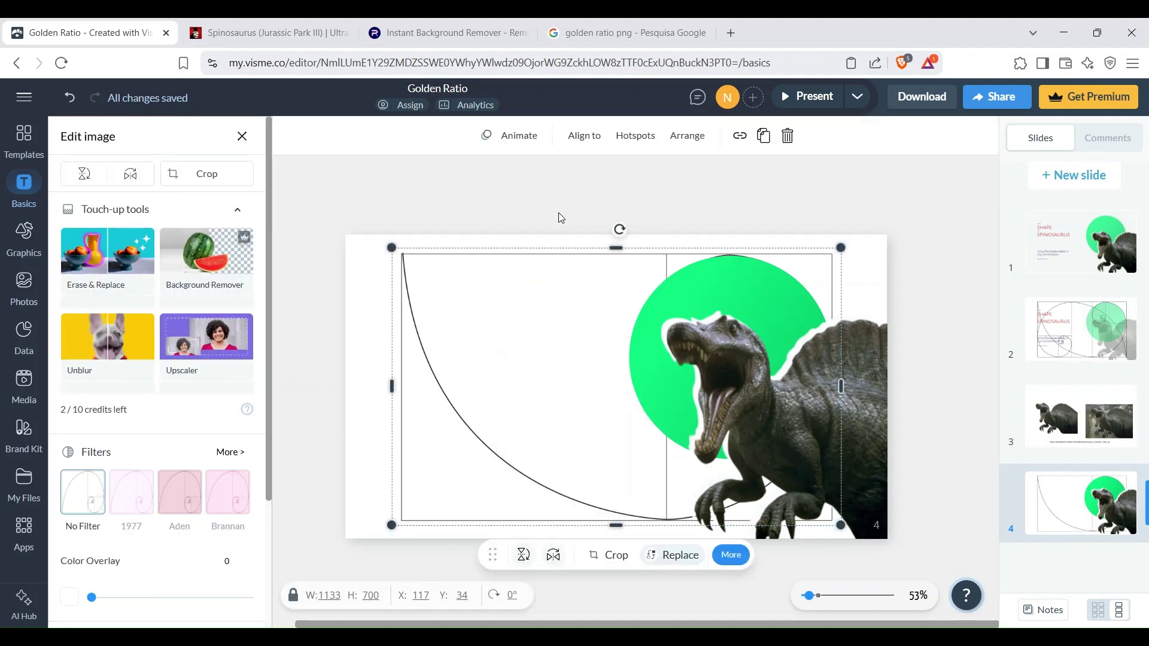
right_click(567, 324)
click(530, 223)
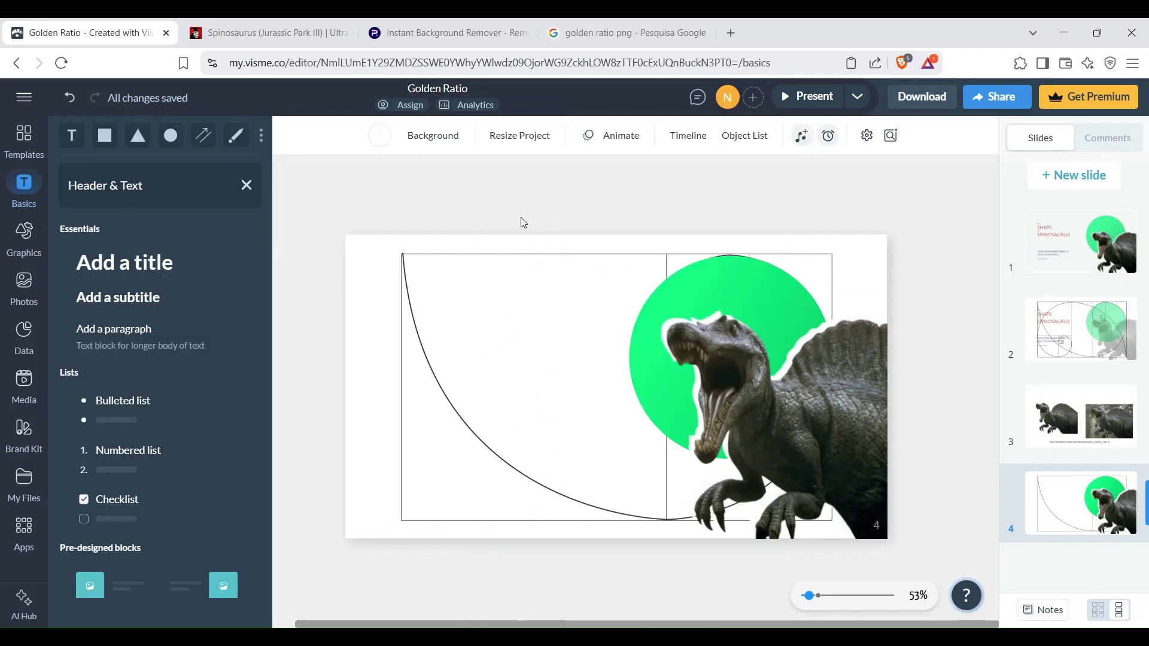
click(534, 267)
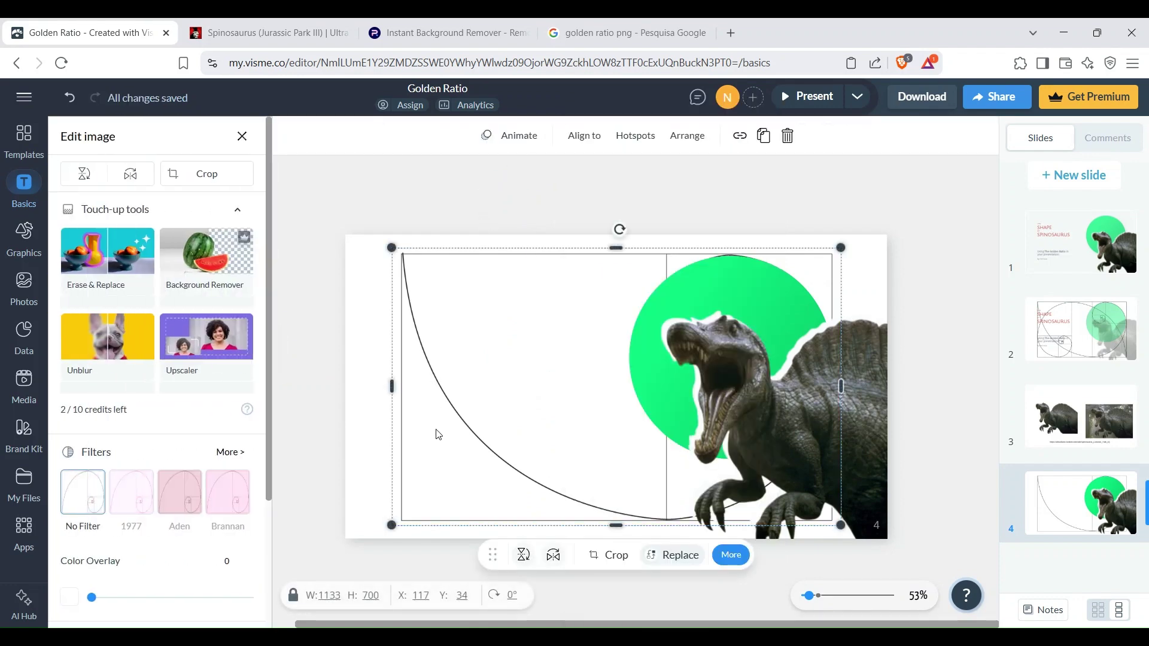
click(556, 563)
right_click(512, 333)
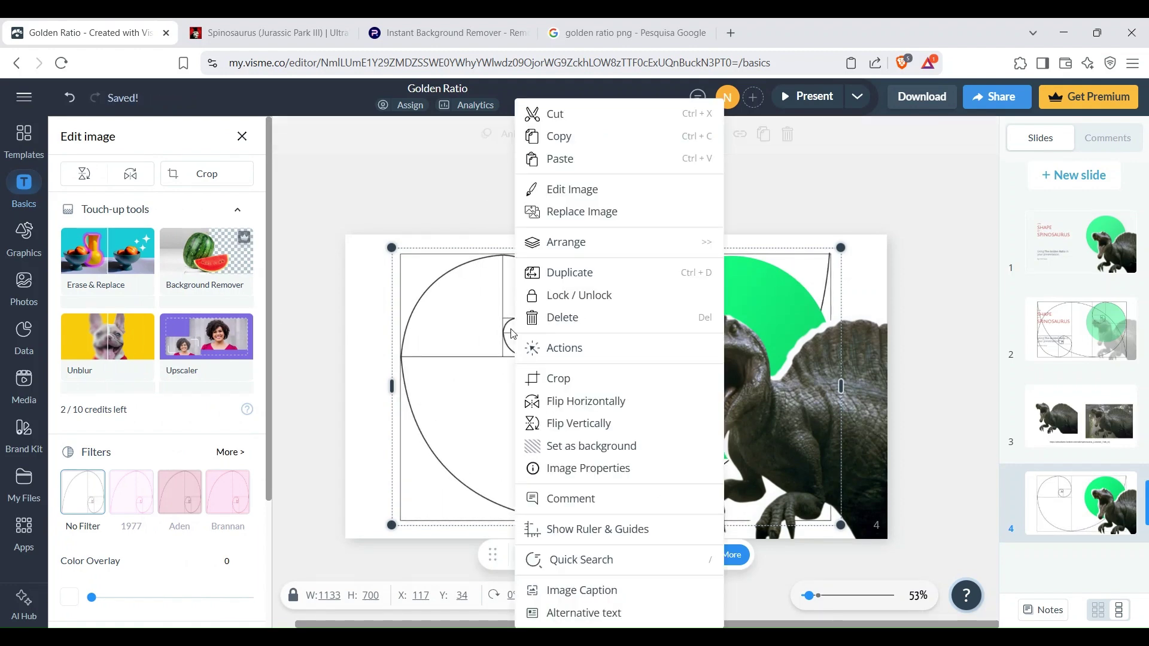
click(600, 295)
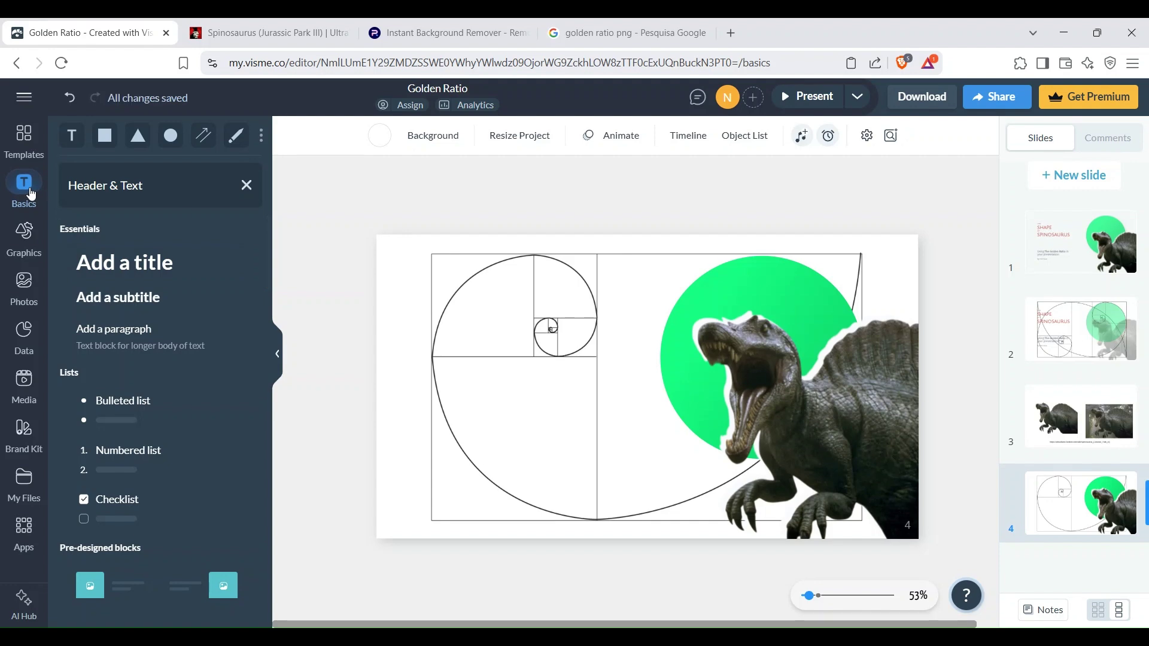
Step: Add a title text box over the spiral's small coils and colour its text light red
click(29, 191)
click(31, 193)
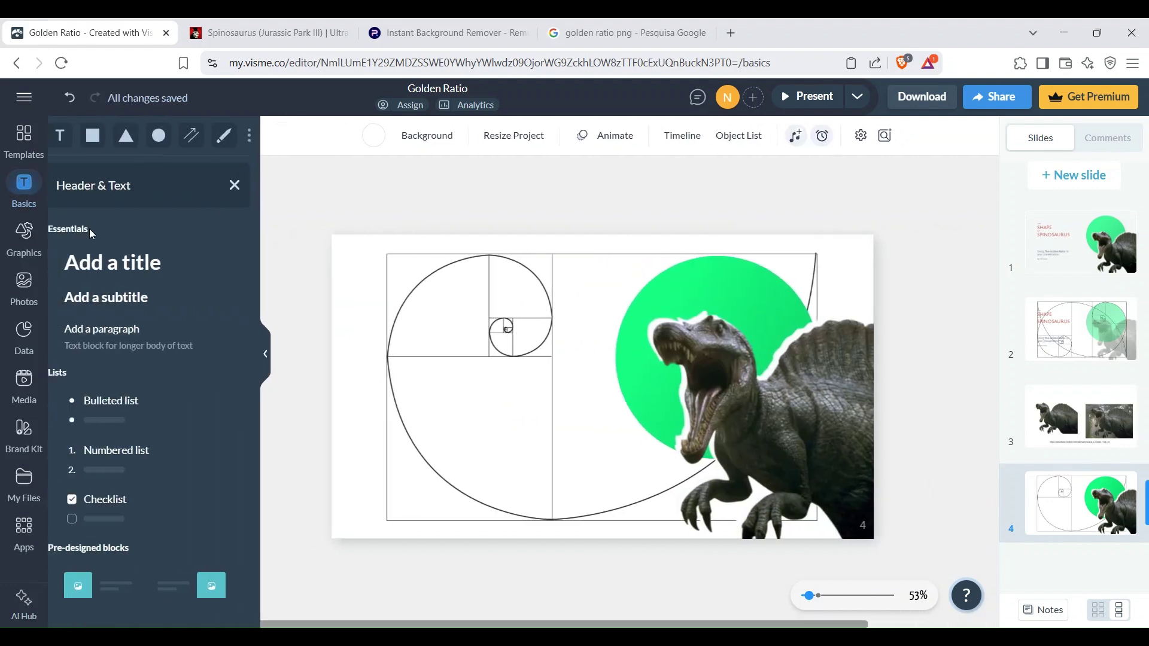
drag(157, 262, 528, 363)
click(428, 402)
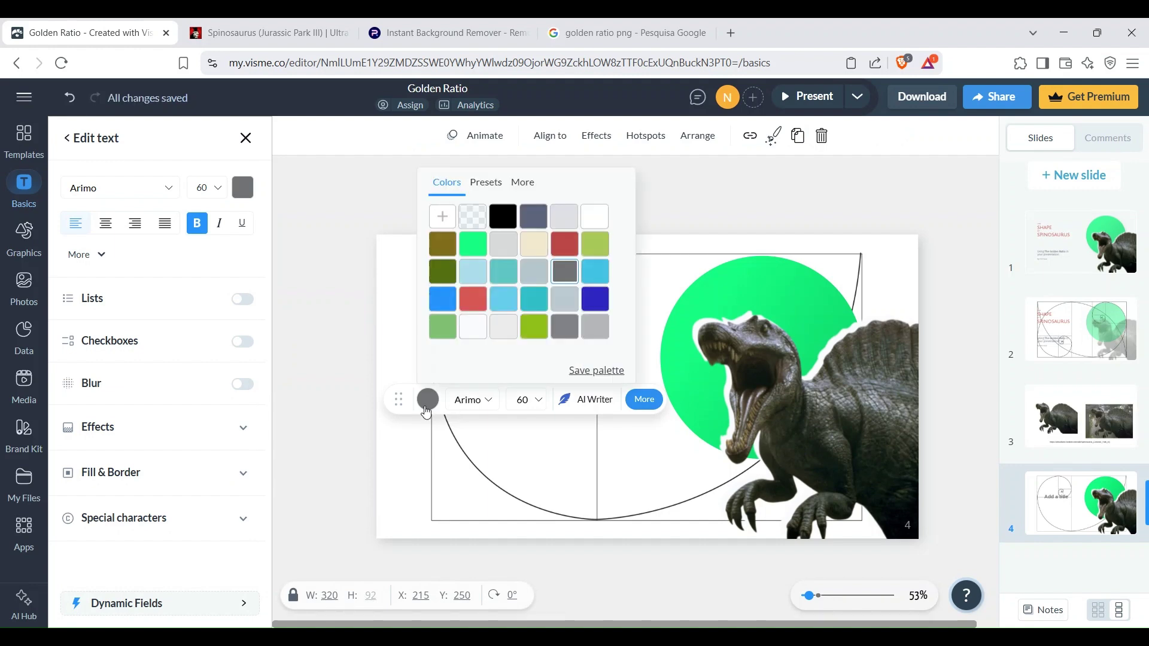
click(472, 299)
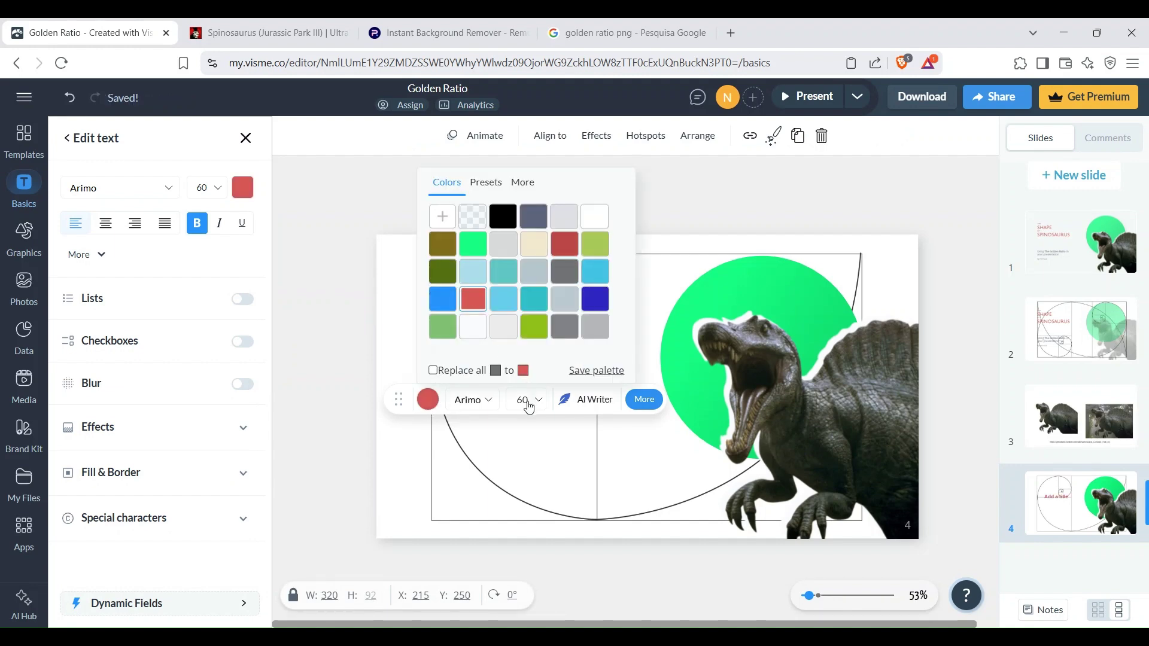
click(361, 265)
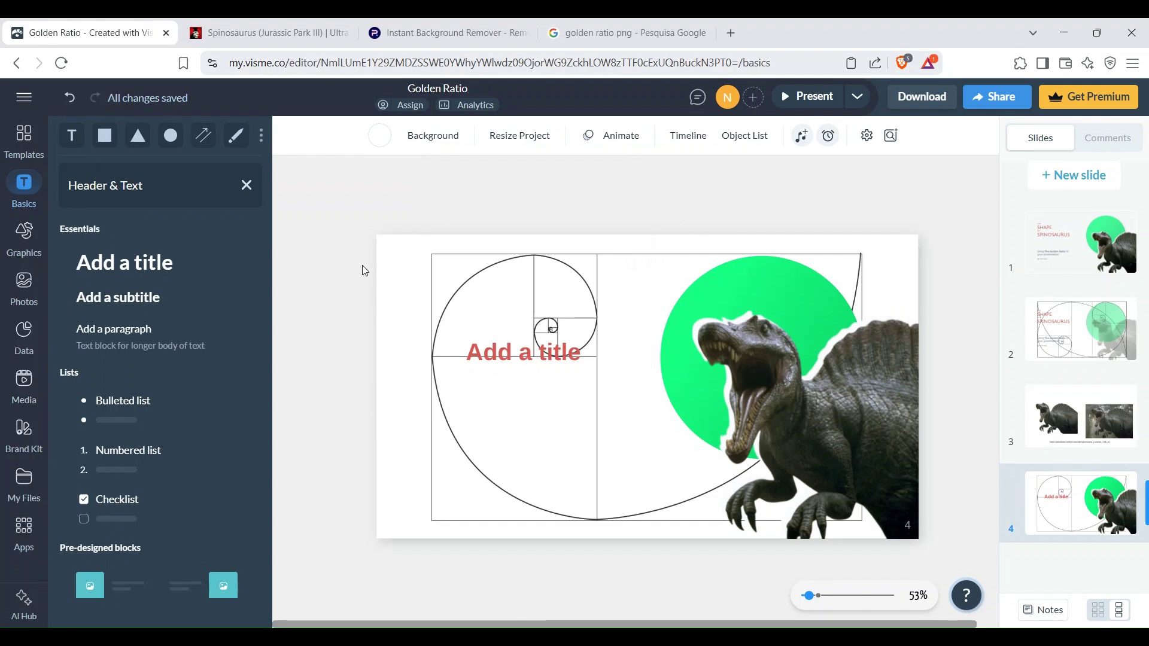
Step: Copy the "THE SHAPE OF SPINOSAURUS" title from slide 2 and place it below the new title on slide 4
click(1065, 327)
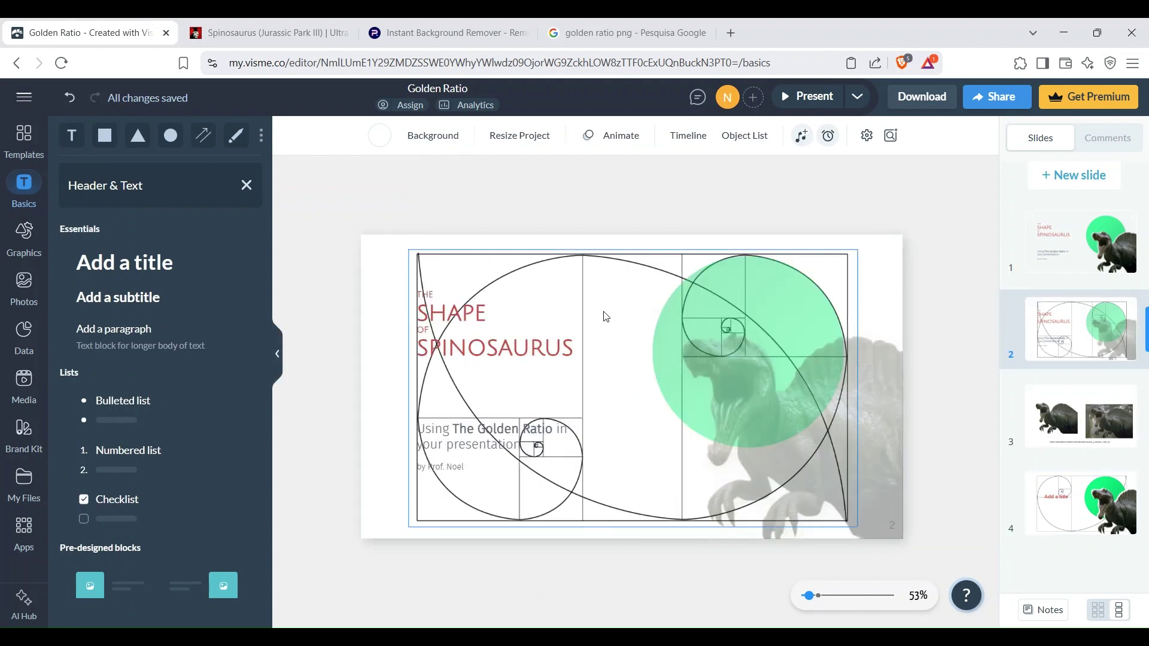
click(472, 321)
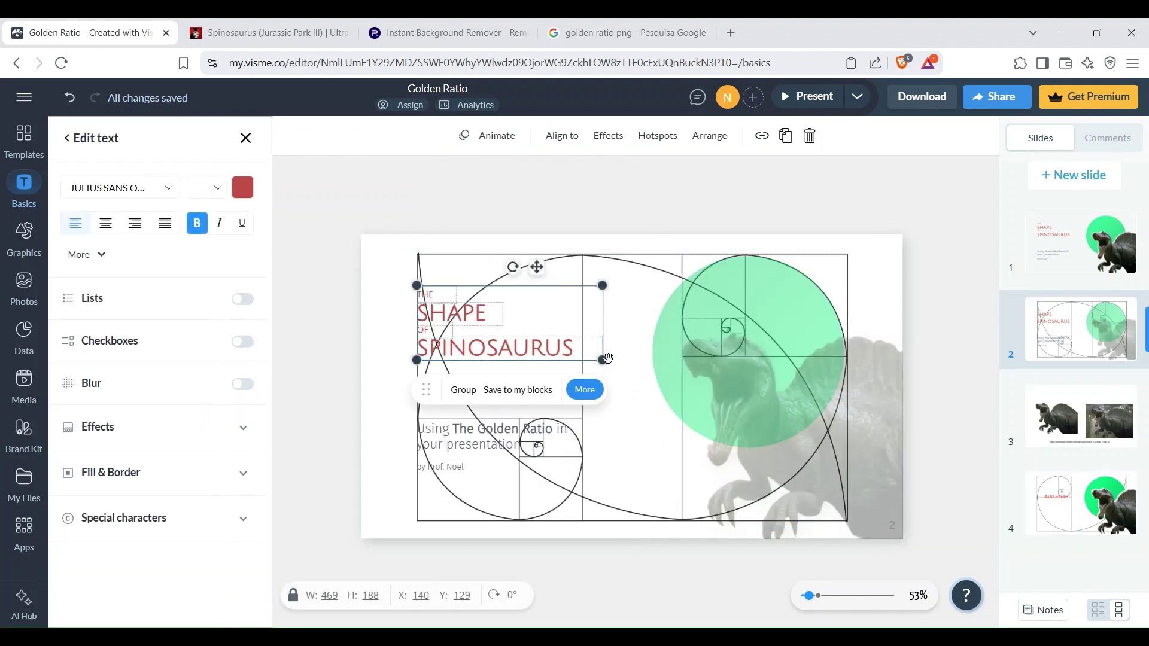
click(1044, 472)
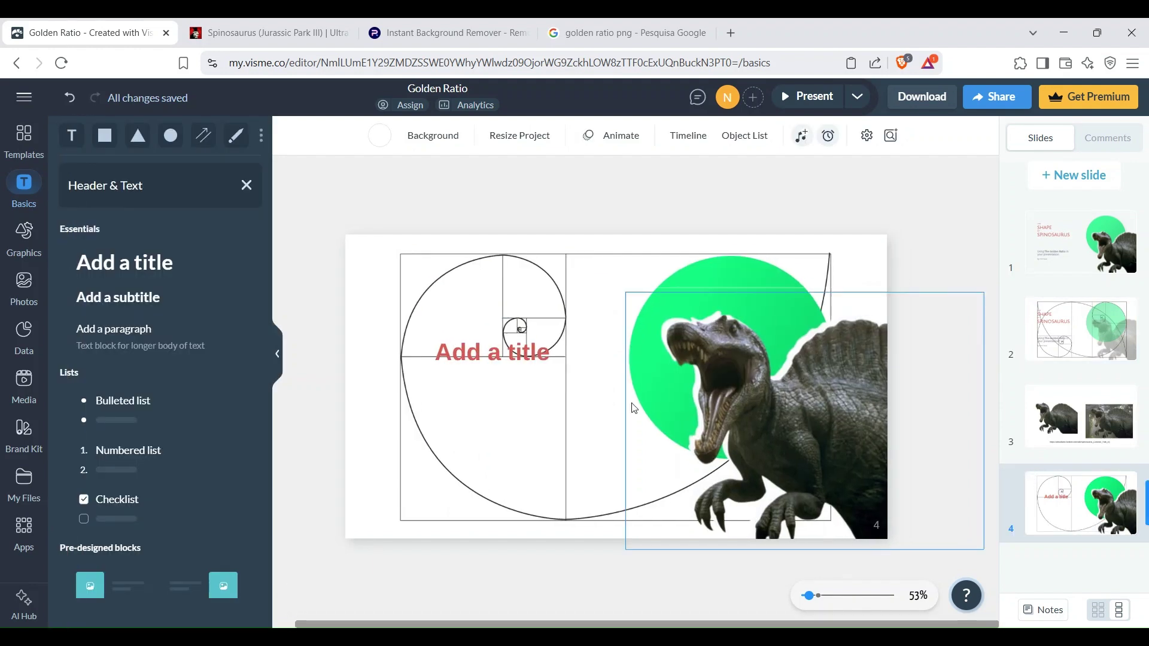
key(ctrl+v)
drag(434, 317, 436, 429)
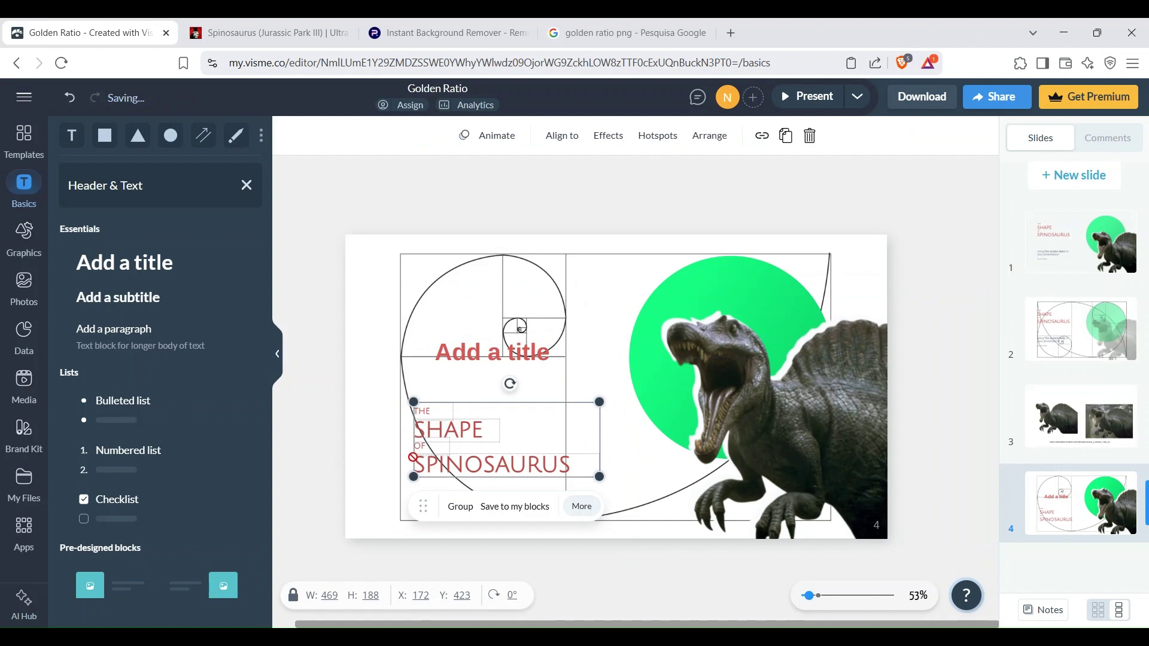
click(389, 464)
Step: Check the font of the copied SHAPE text and apply Julius Sans One to the new title
click(469, 438)
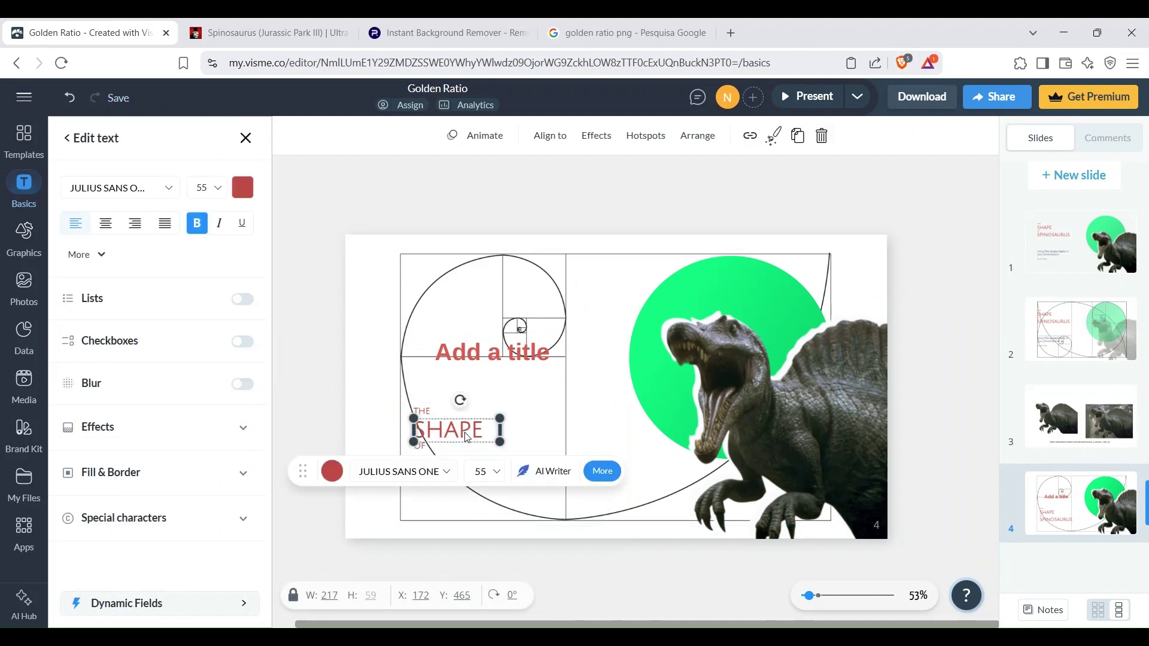
click(518, 359)
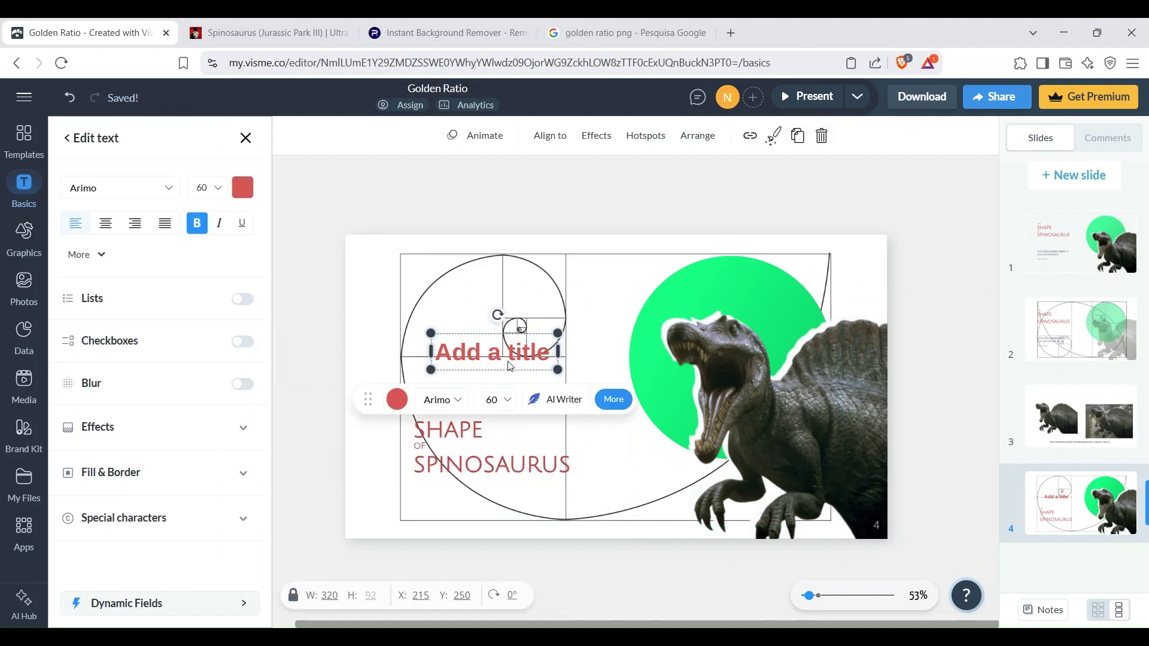
click(453, 400)
text(ju)
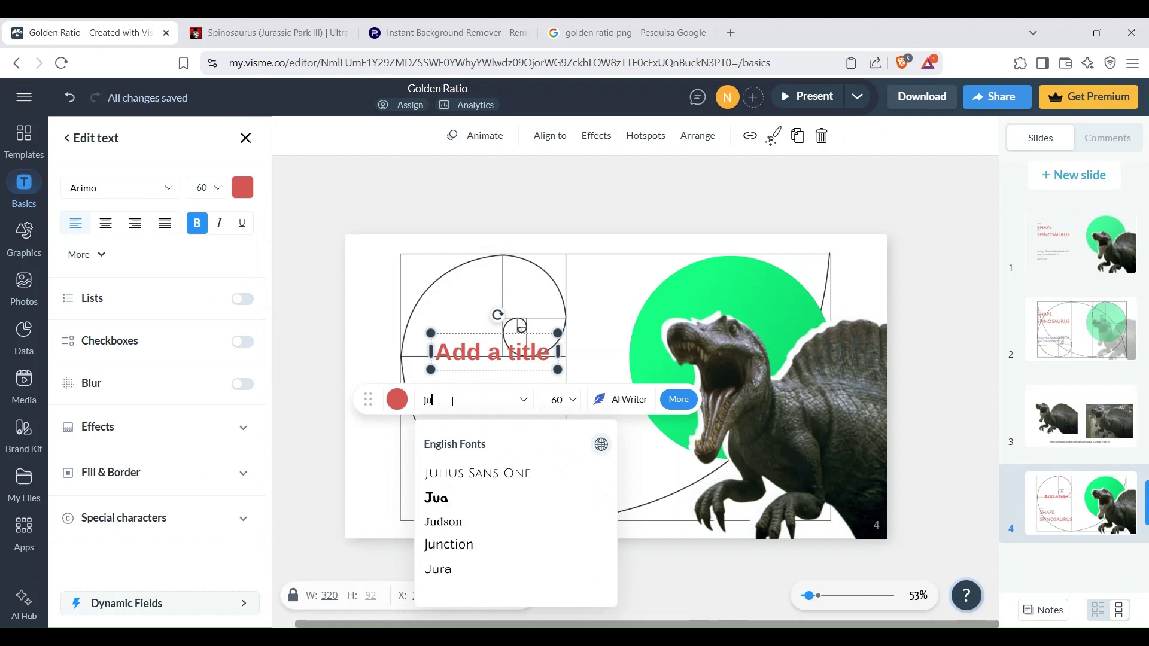
click(502, 473)
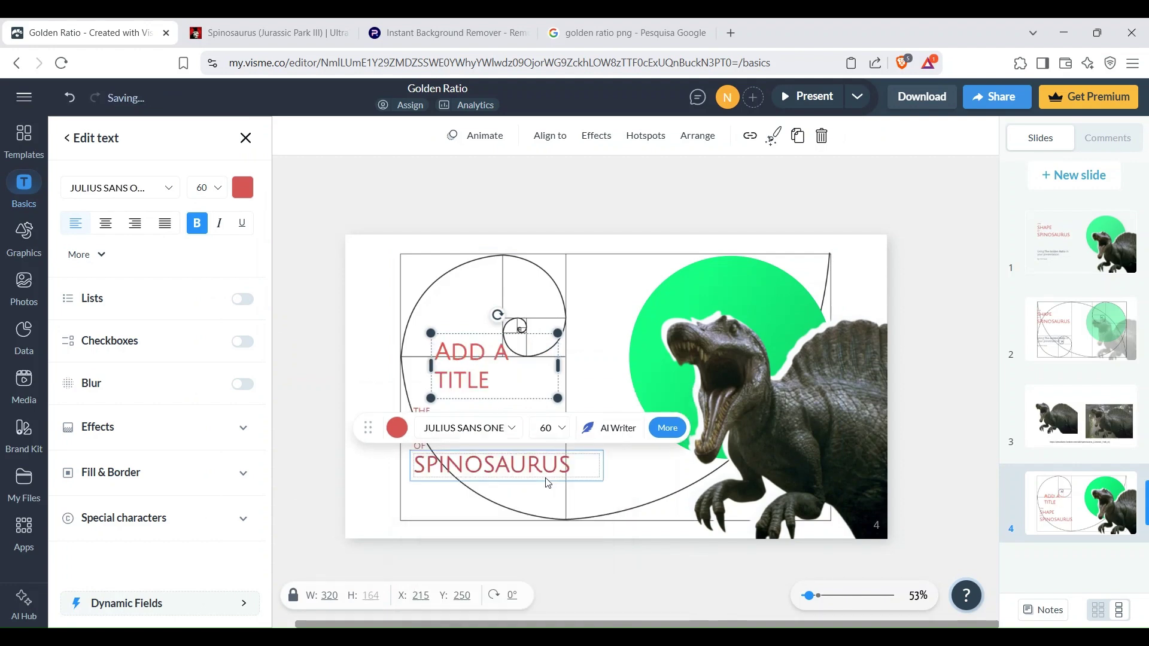
Step: Move the new title to X 129, Y 129, widen its box to 425 and change its text to SHAPE
drag(485, 354, 451, 306)
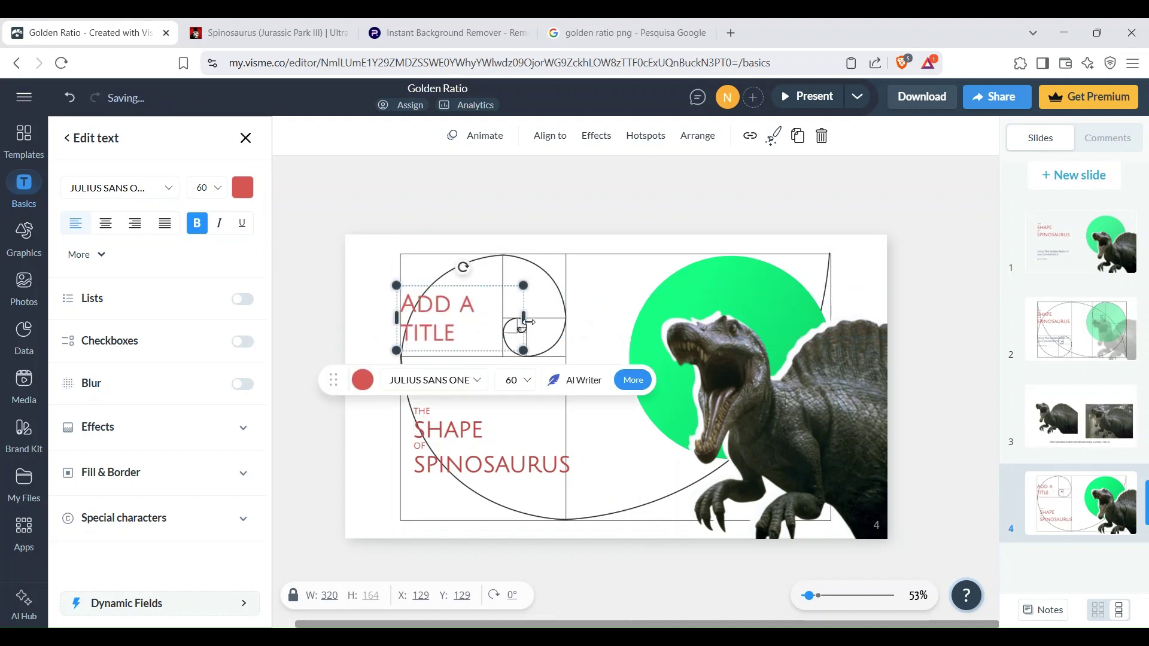
drag(525, 318, 565, 318)
double_click(510, 302)
text(SHAPE)
click(492, 276)
Step: Set the new SHAPE title's font size to 55 and paste a copy below it reading SPINOSAURUS
click(461, 318)
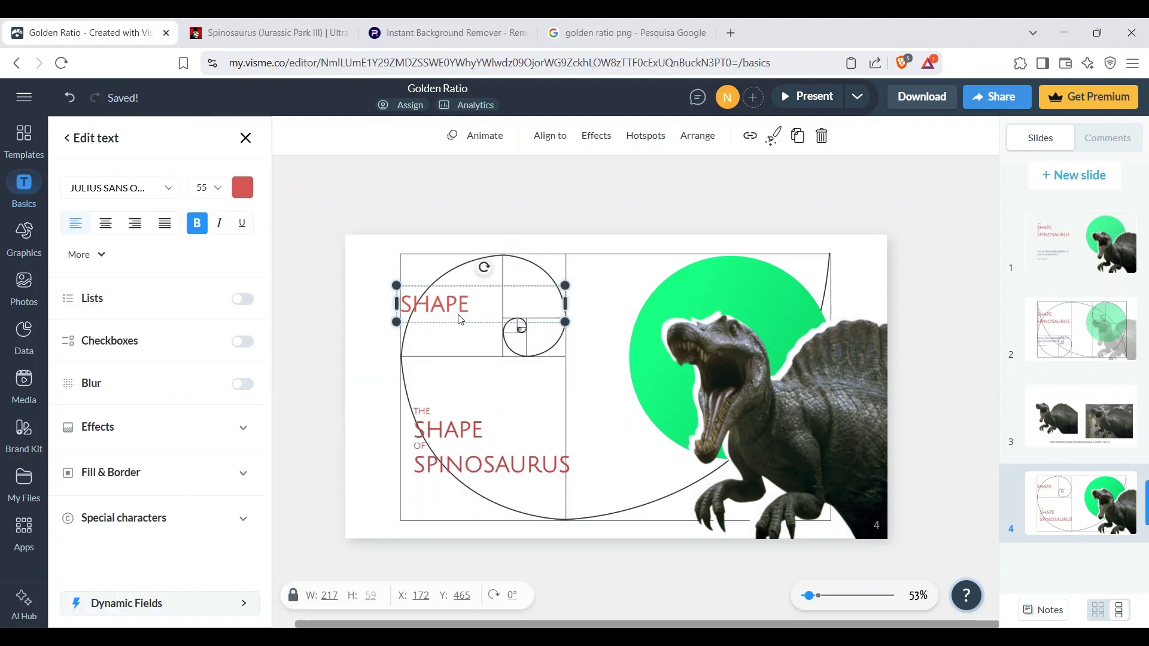
click(534, 353)
text(55)
click(473, 318)
key(ctrl+c)
key(ctrl+v)
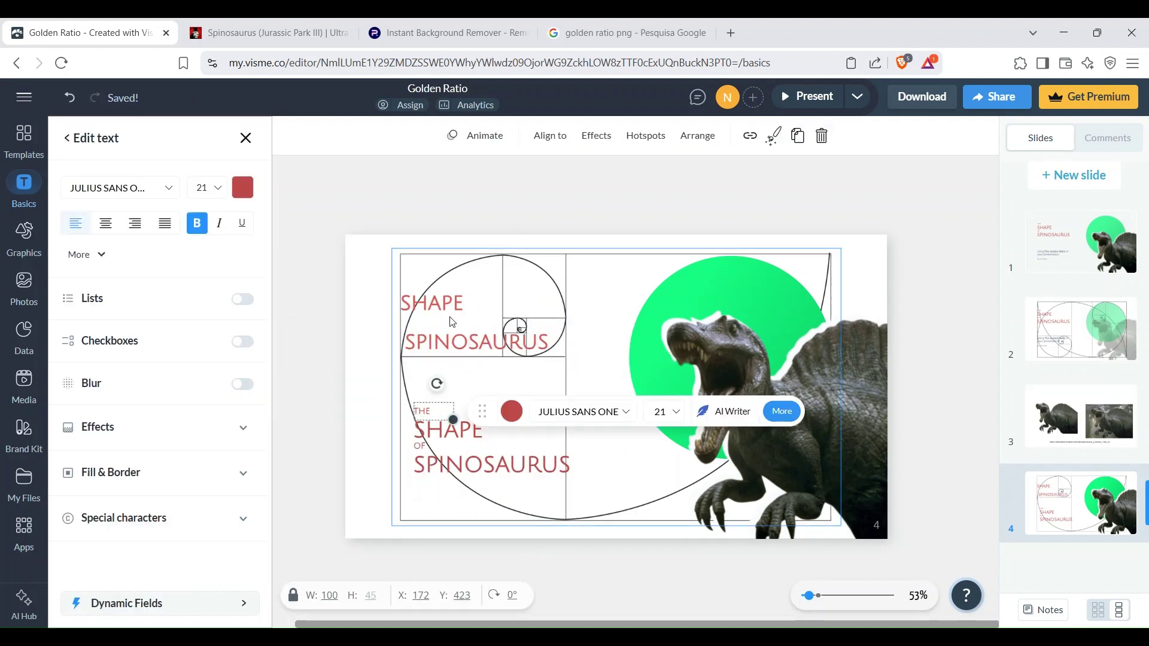
Step: Paste another copy of the title above SHAPE, change its text to THE and set its font size to 21
click(509, 320)
click(506, 468)
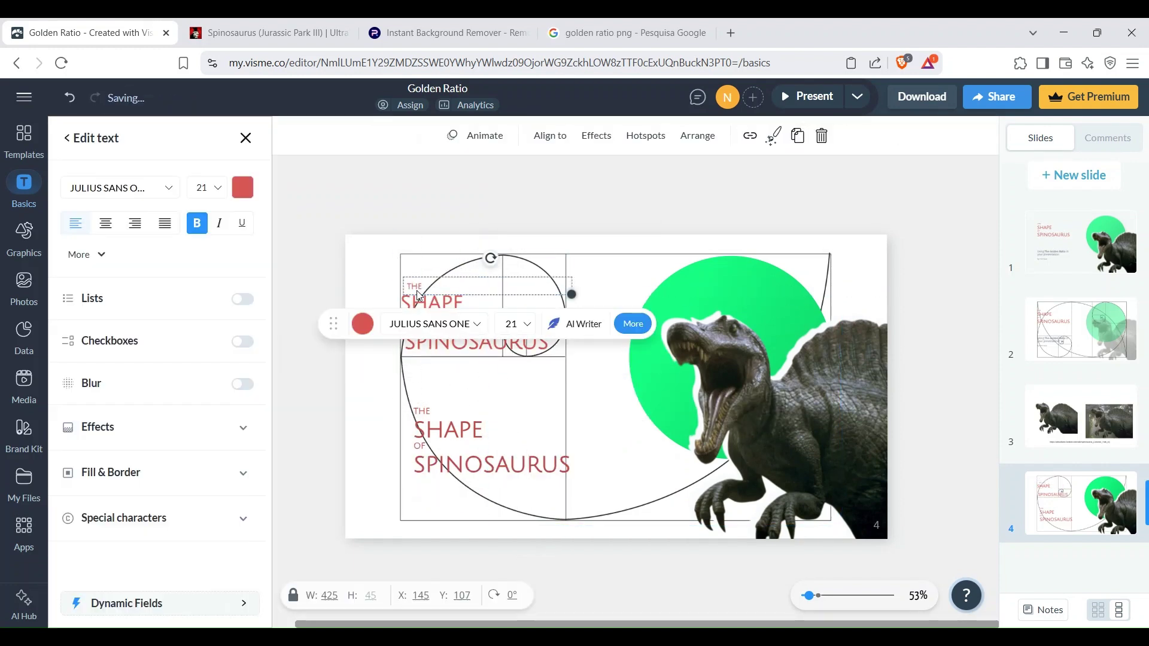
key(Escape)
drag(465, 417, 468, 418)
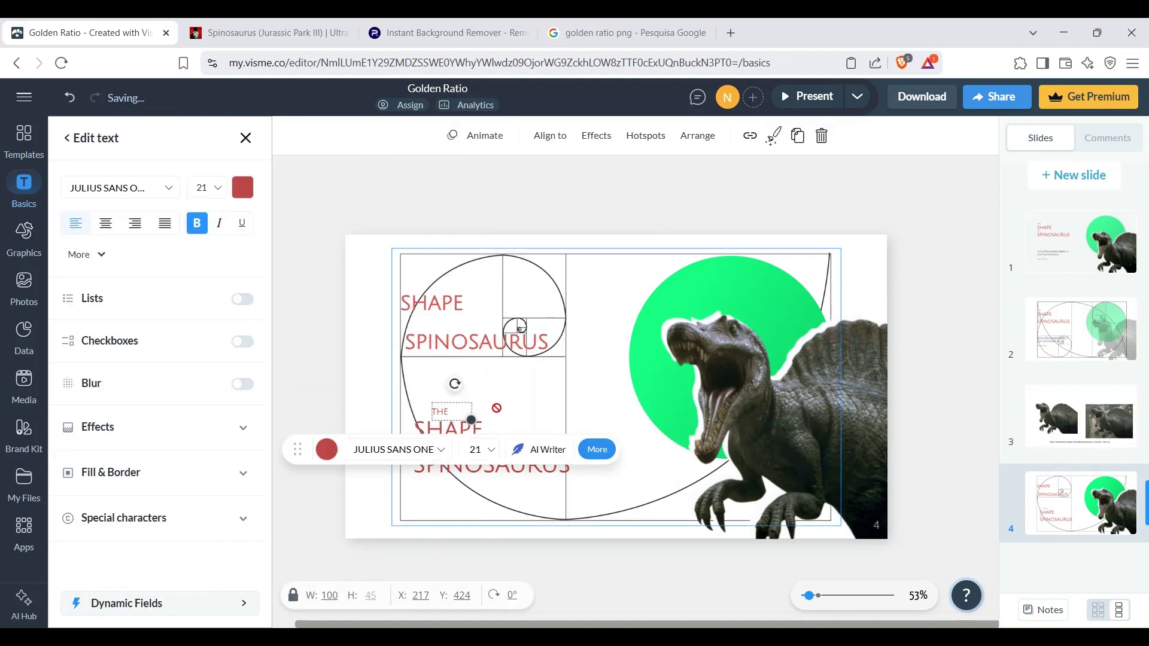
key(ctrl+v)
drag(467, 310, 423, 317)
double_click(433, 277)
text(THE)
click(508, 324)
text(21)
Step: Paste a copy of the small THE text, change it to OF and place it between SHAPE and SPINOSAURUS
key(ctrl+v)
double_click(431, 287)
text(OF)
drag(426, 339, 422, 343)
Step: Align the four new title lines to their left edges and spread them evenly vertically
shift+click(412, 274)
shift+click(430, 303)
shift+click(423, 317)
click(549, 137)
click(488, 262)
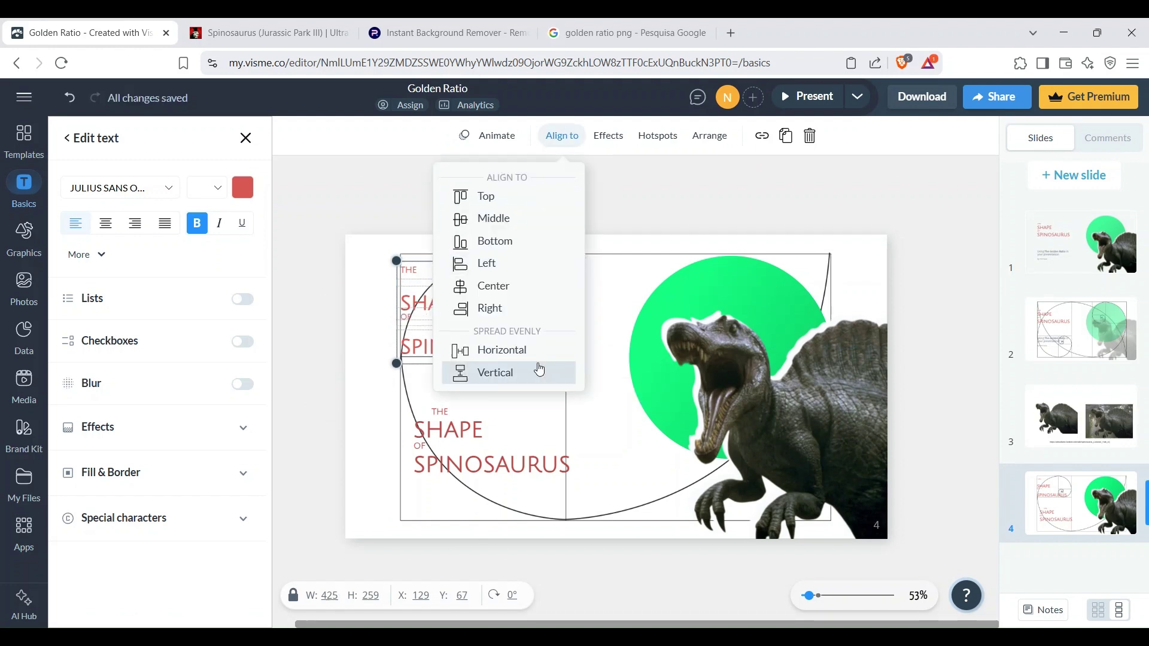
click(538, 371)
Step: Delete the reference title copied from slide 2 and tighten the vertical spacing between the new title lines
click(479, 458)
key(Delete)
drag(452, 327, 451, 334)
drag(439, 297, 439, 309)
click(419, 271)
drag(419, 271, 419, 287)
click(585, 285)
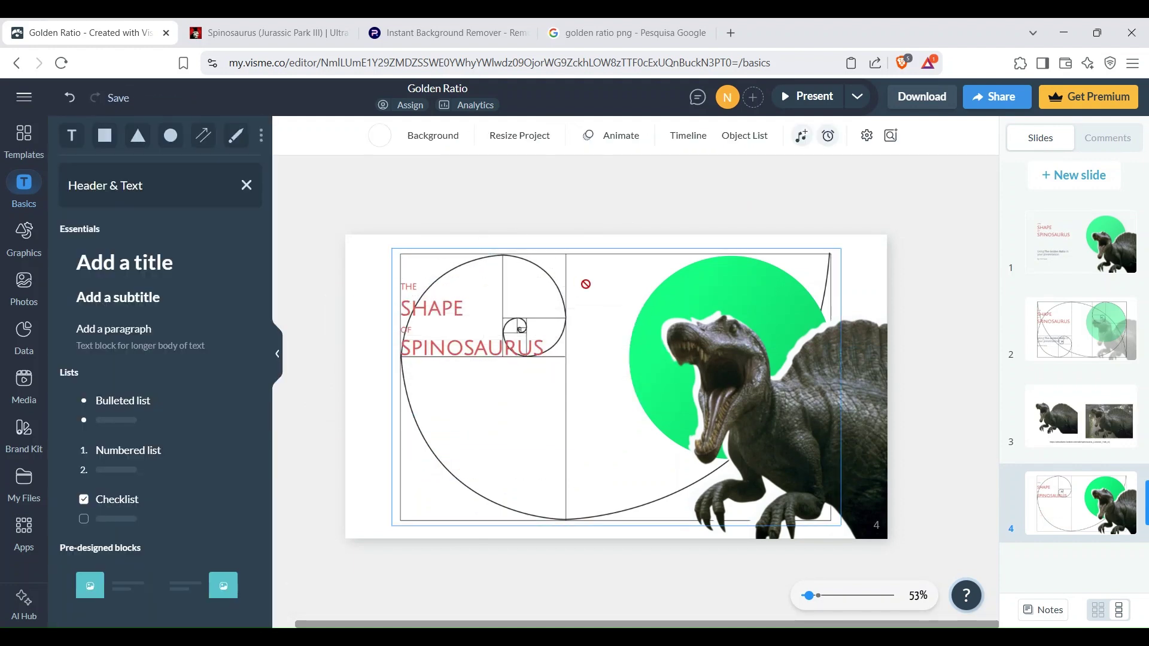
Step: Unlock the golden ratio spiral, fade it with a white colour overlay of 75 and lock it again
click(586, 283)
click(571, 211)
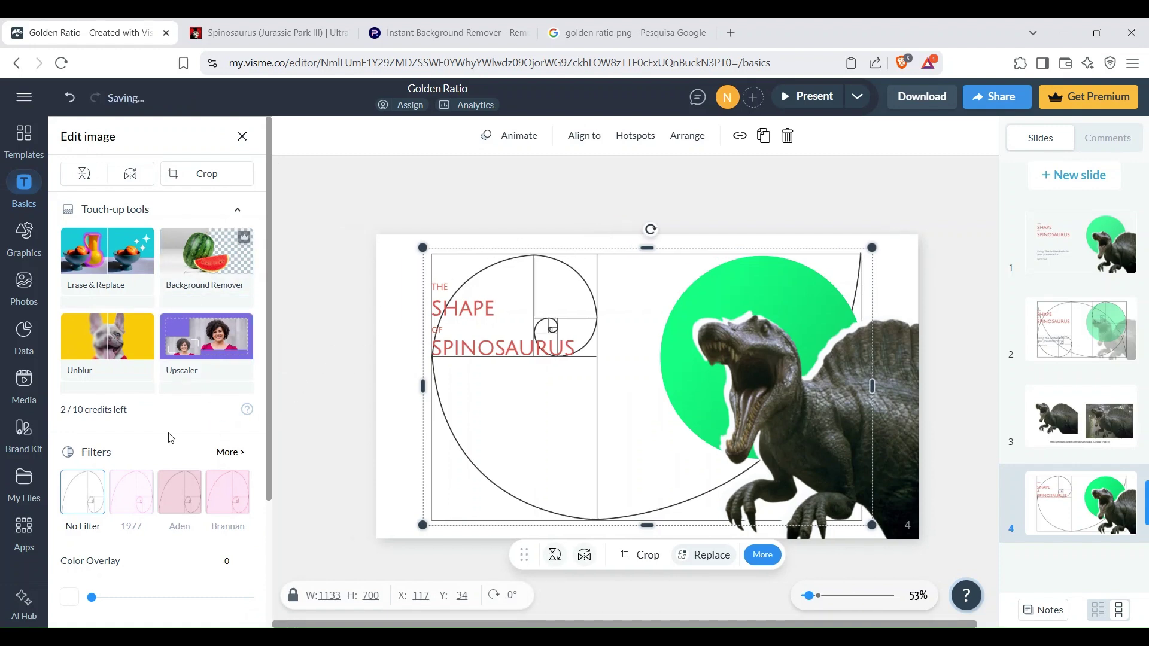
drag(94, 599, 97, 598)
scroll(113, 586, down, 2)
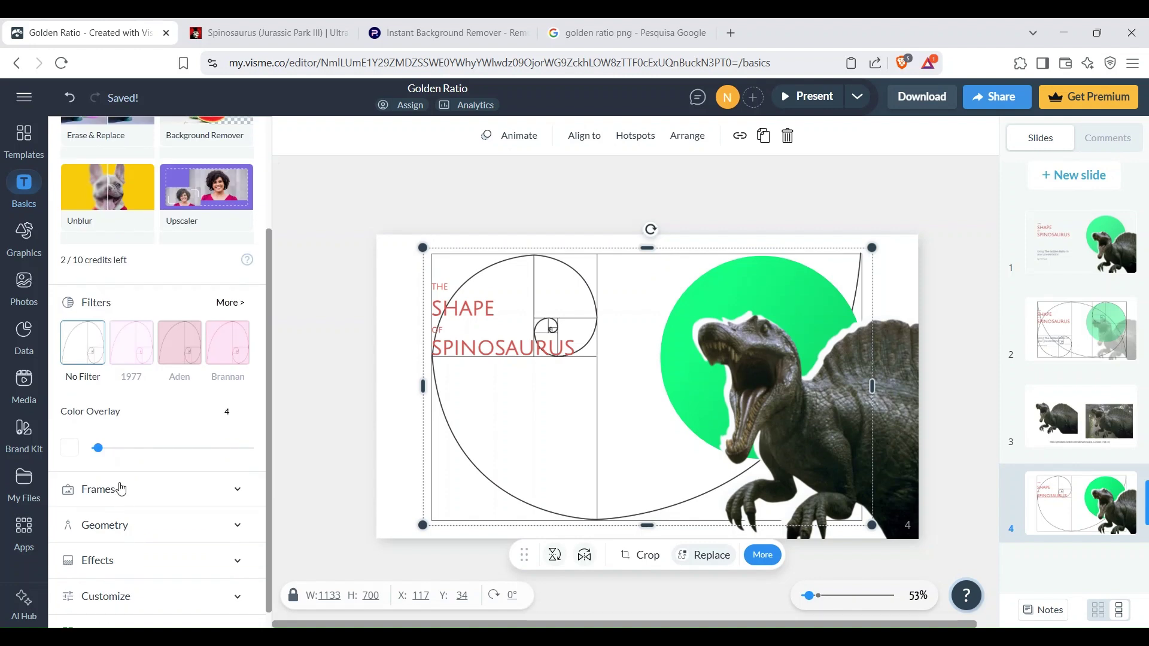
drag(161, 455, 216, 454)
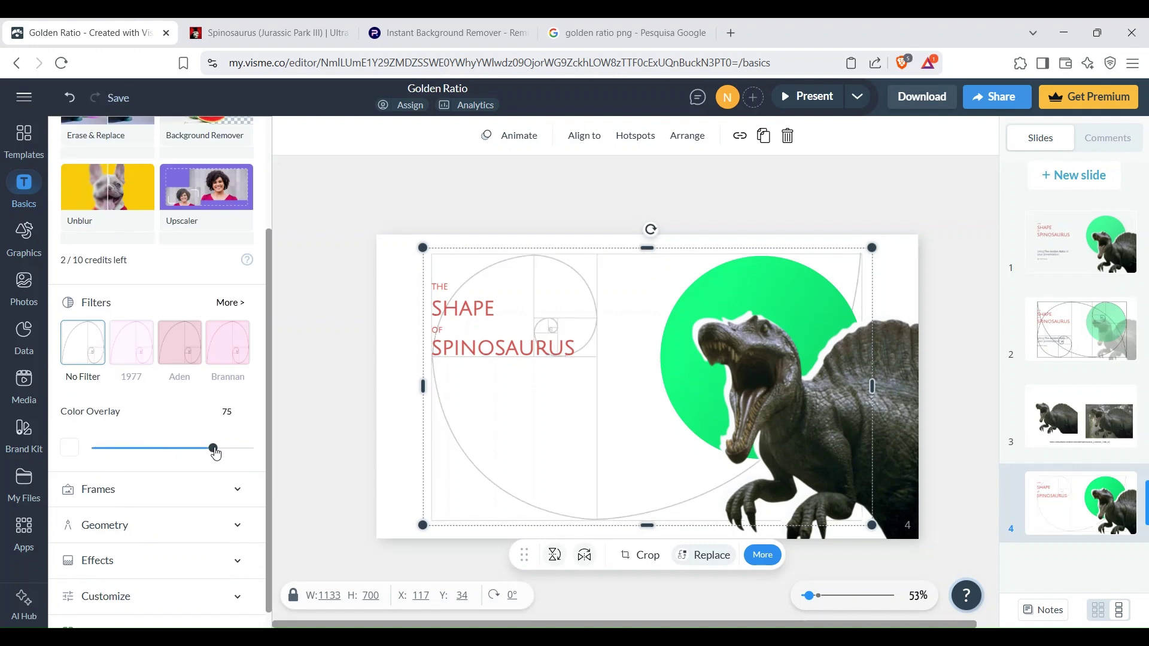
right_click(600, 408)
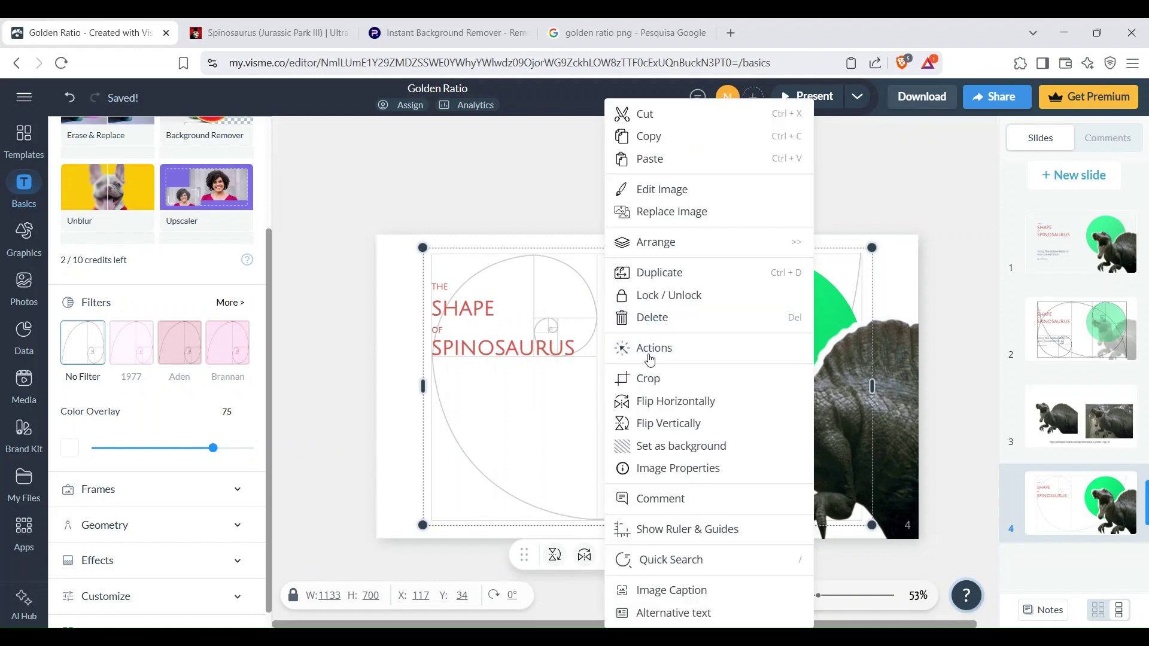
click(676, 316)
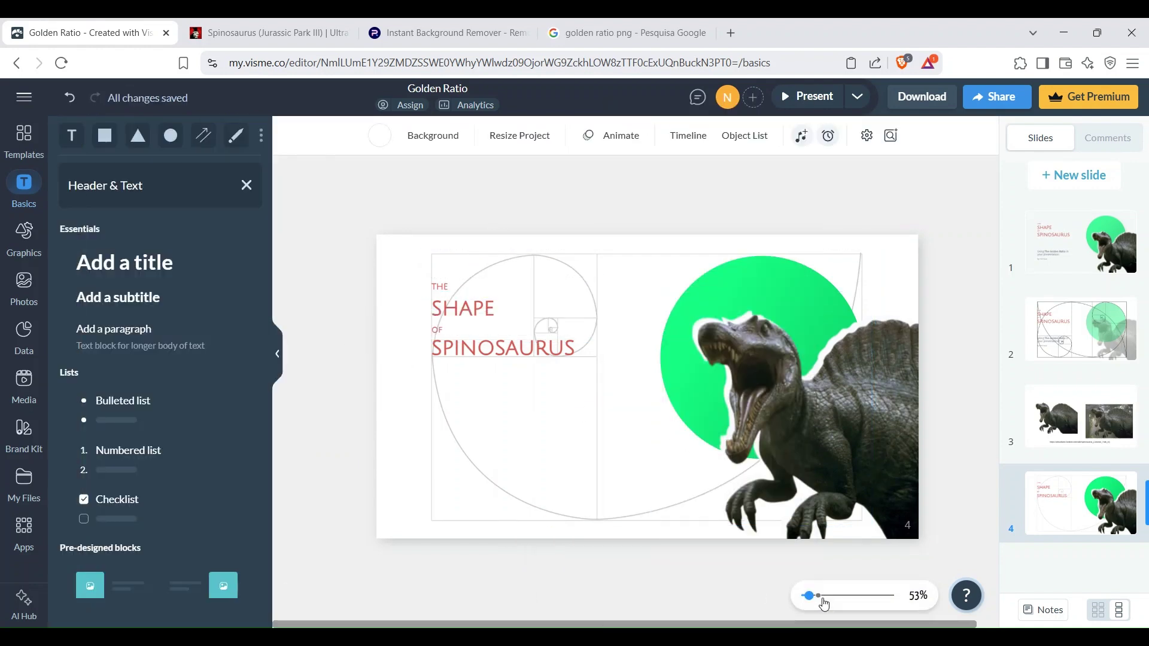
Step: Unlock the faded golden ratio spiral and flip it vertically so its small coils sit below the title
drag(809, 596, 837, 596)
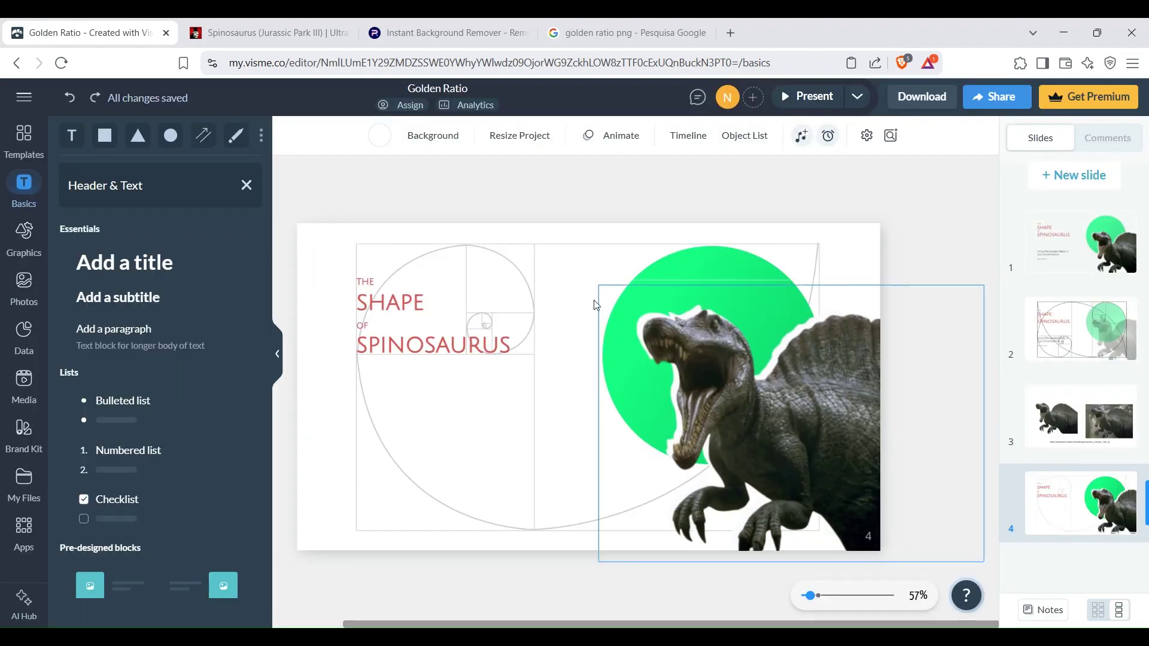
click(562, 257)
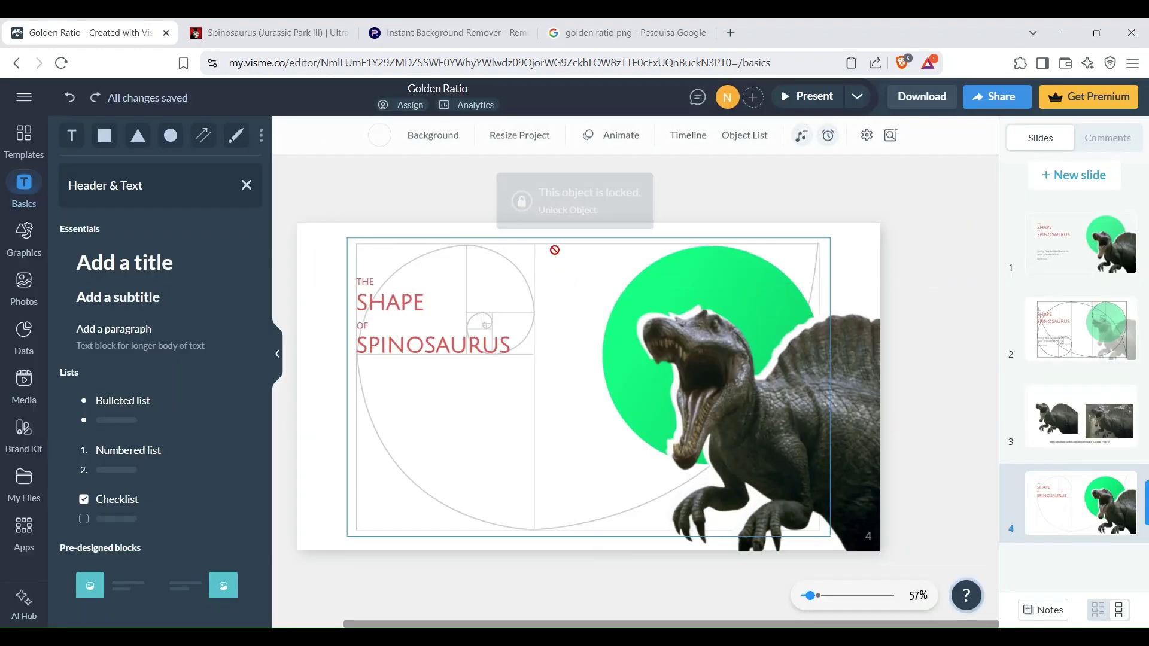
right_click(560, 256)
click(561, 215)
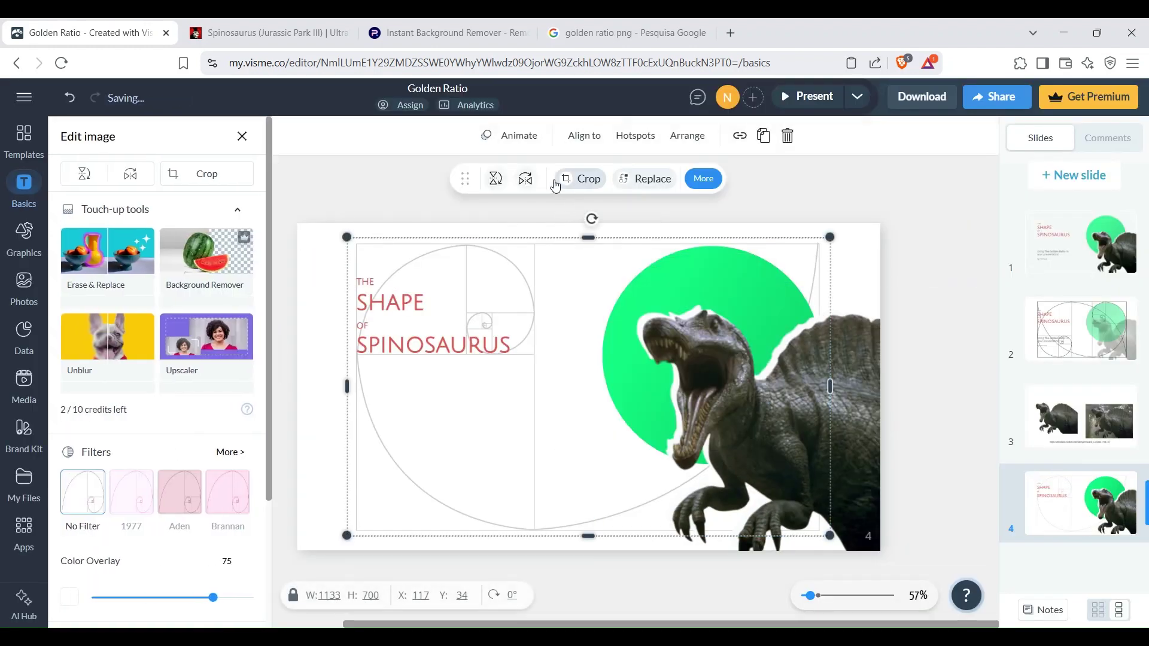
click(503, 188)
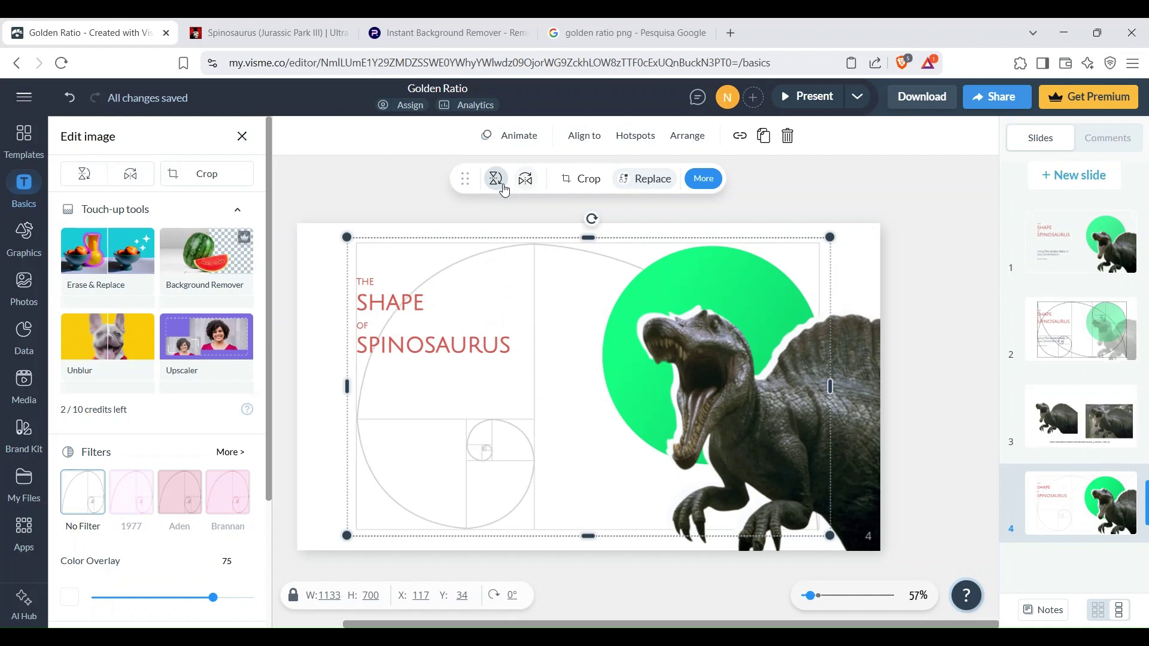
Step: Copy the "Using The Golden Ratio in your presentation" subtitle from slide 1 onto slide 4
click(1057, 239)
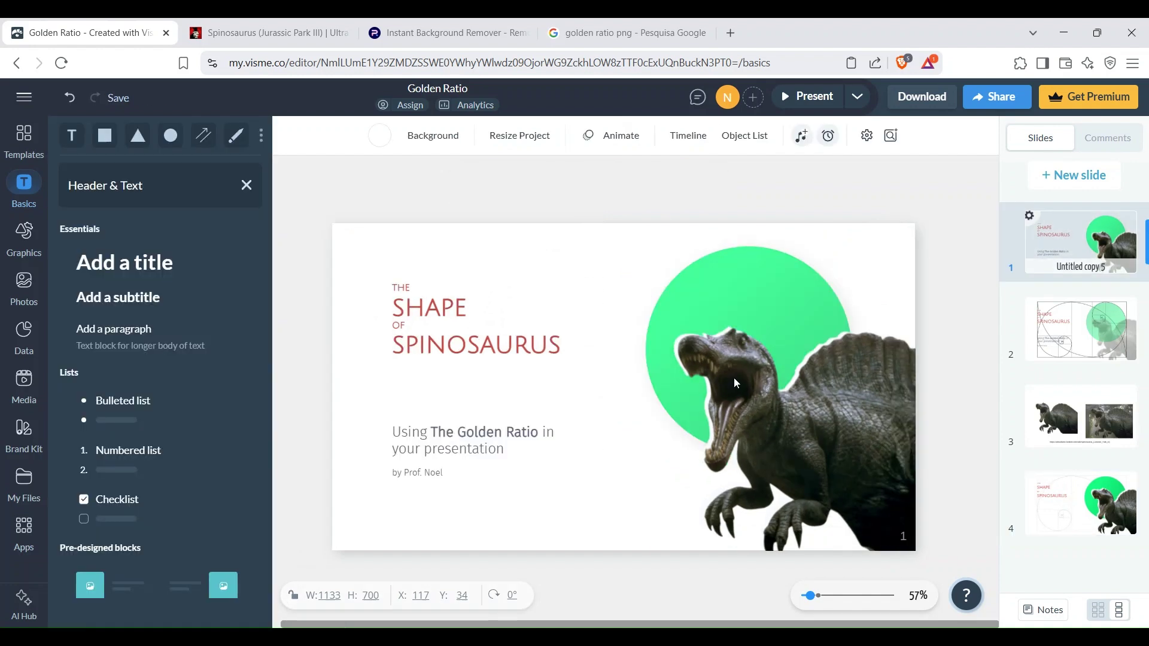
click(512, 459)
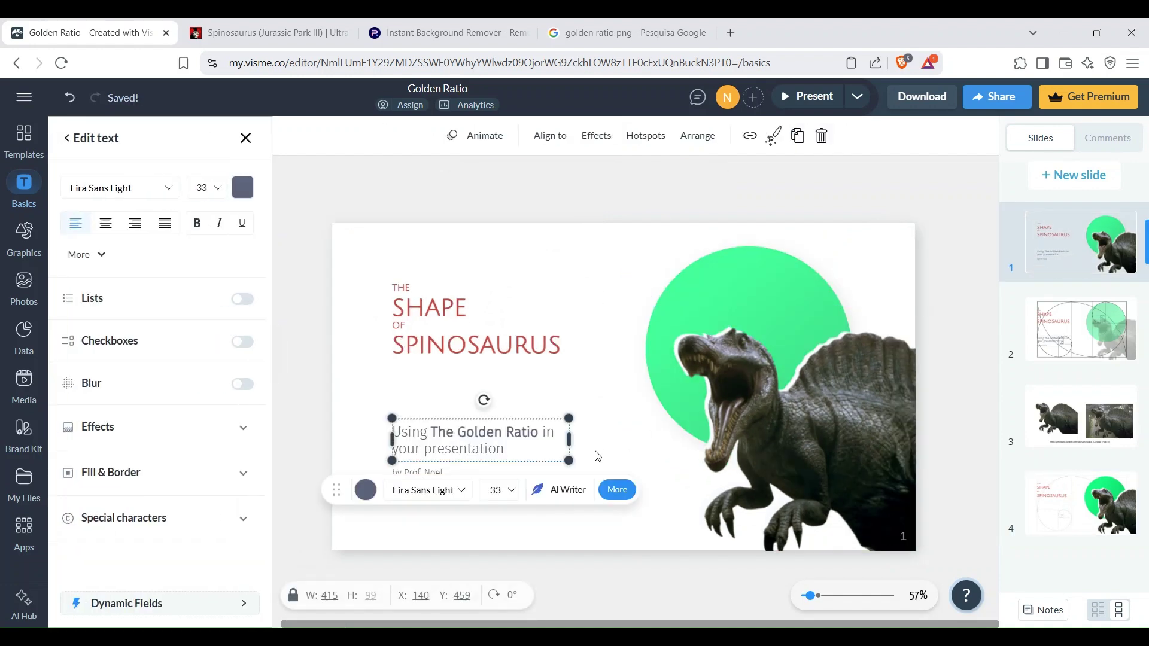
click(1087, 505)
key(ctrl+v)
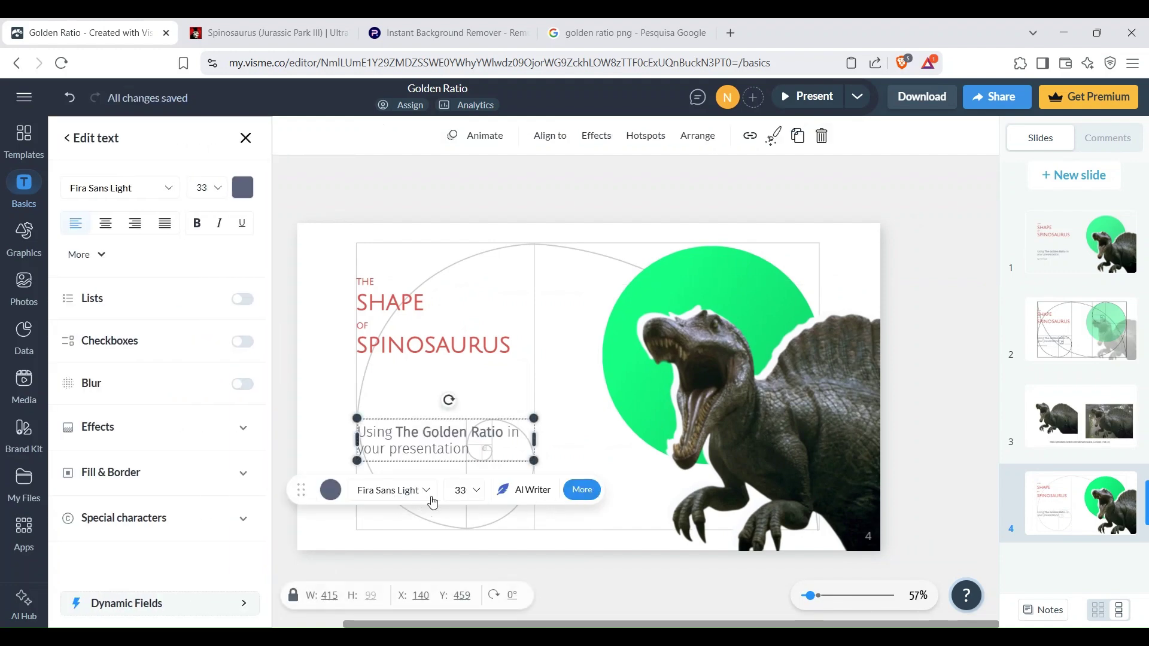
Step: Copy the author byline from slide 1 onto slide 4, beneath the subtitle
click(1074, 251)
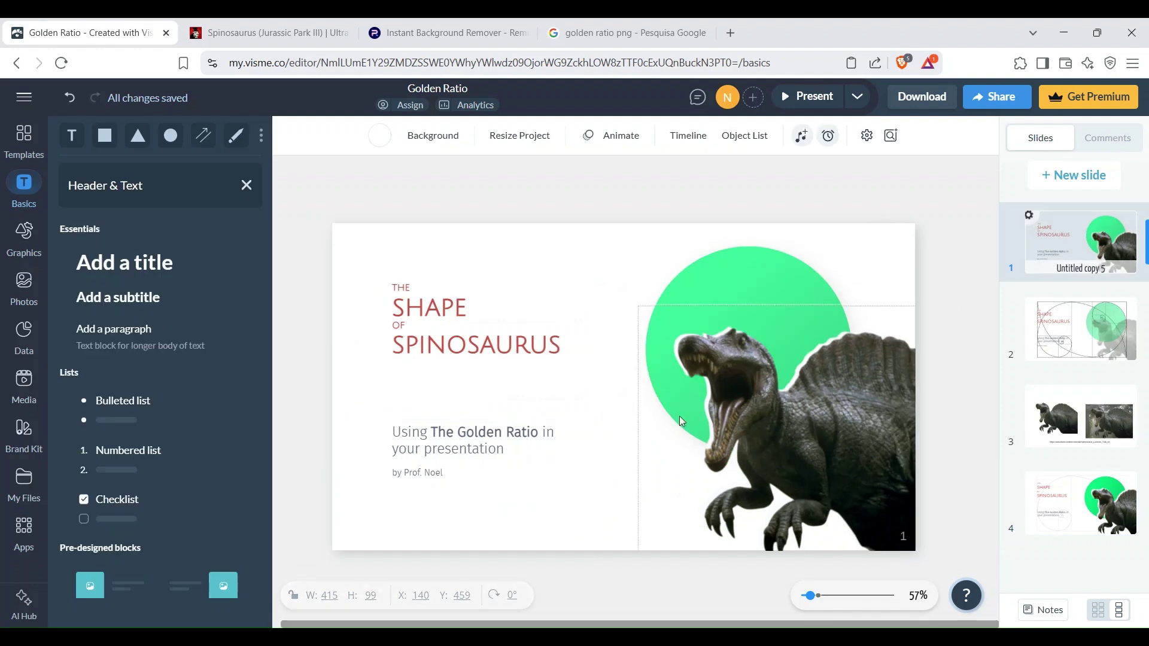
click(456, 484)
key(ctrl+c)
click(1071, 506)
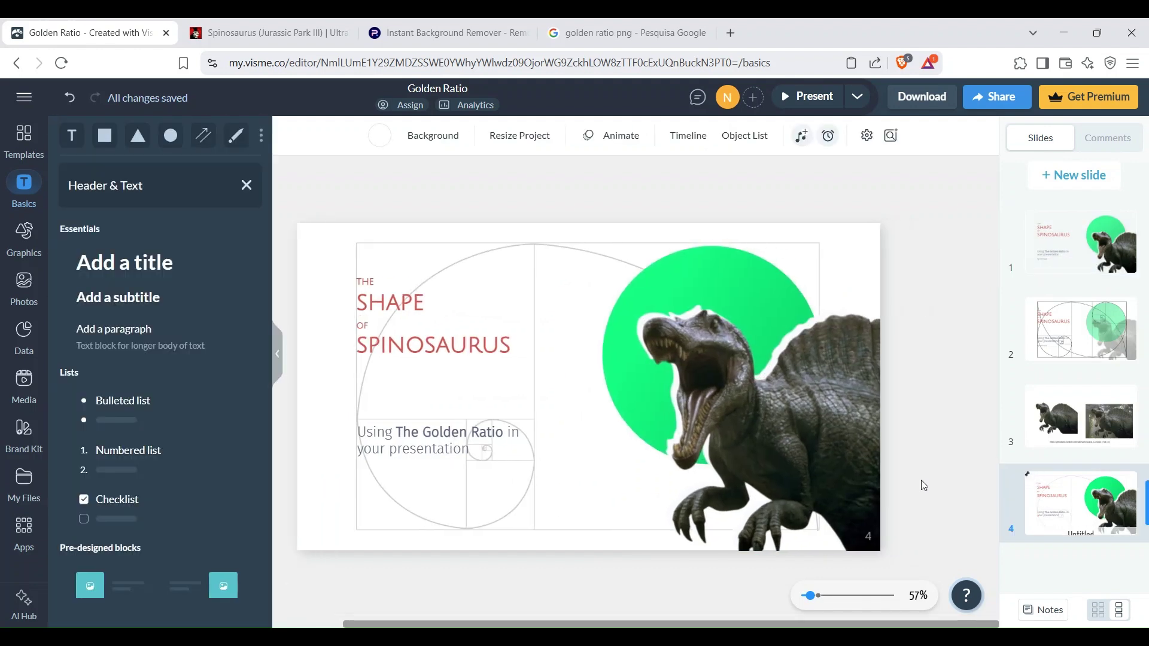
key(ctrl+v)
click(414, 450)
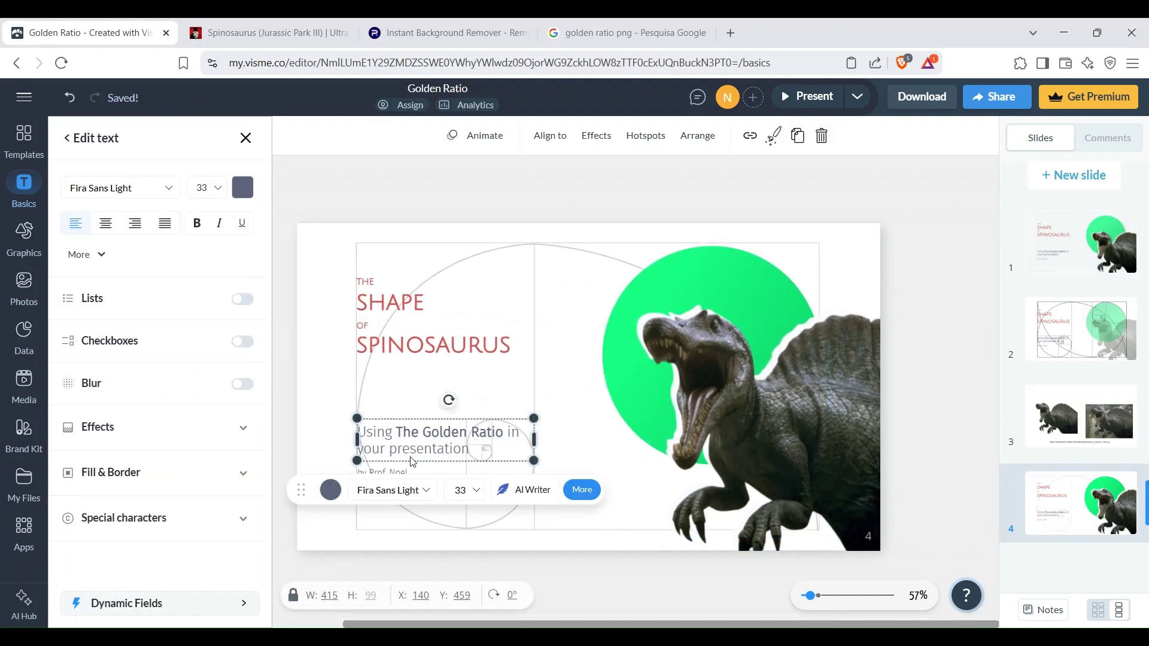
click(411, 473)
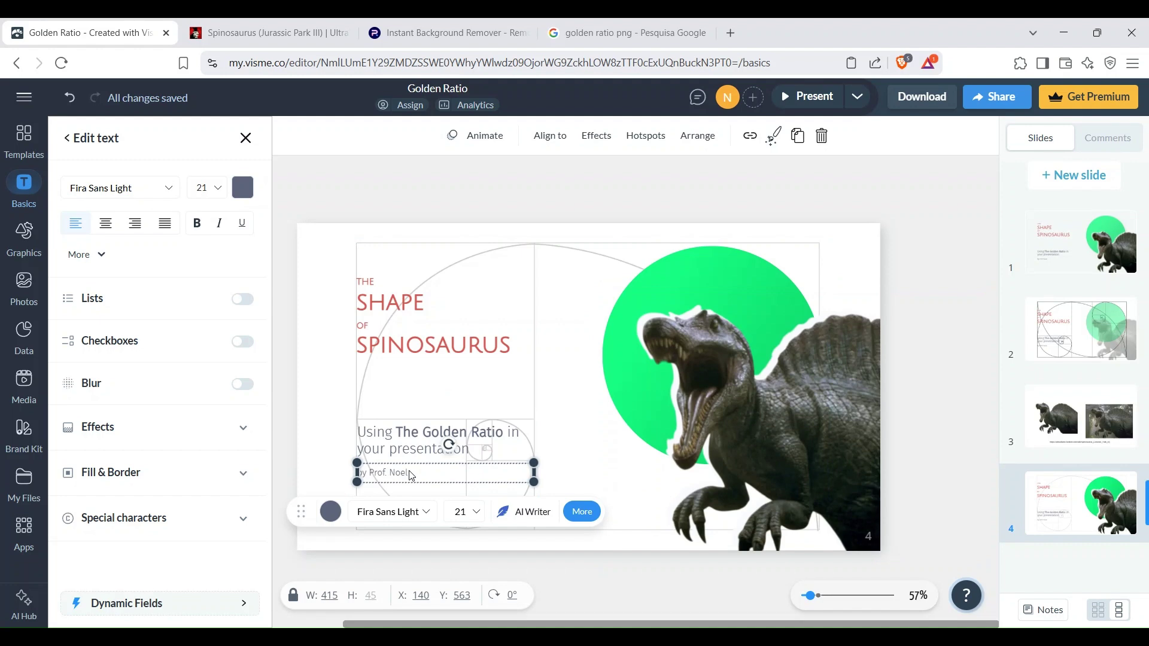
click(579, 390)
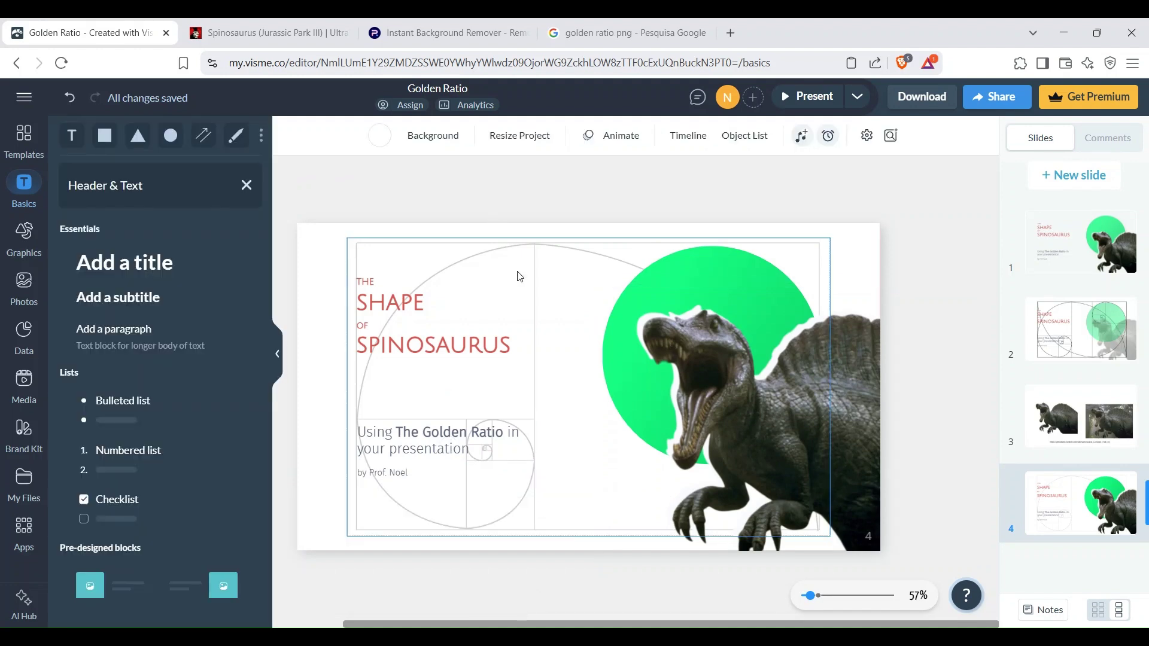
Step: Delete the golden ratio spiral template from slide 4 and start presenting the slides
right_click(533, 270)
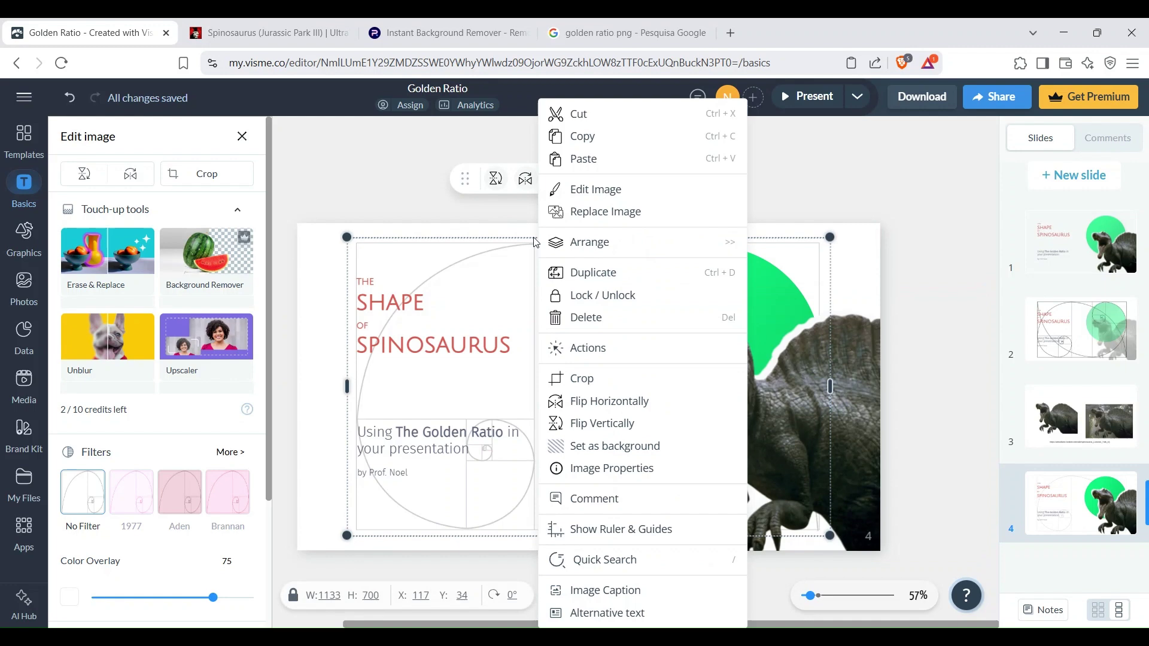
click(551, 301)
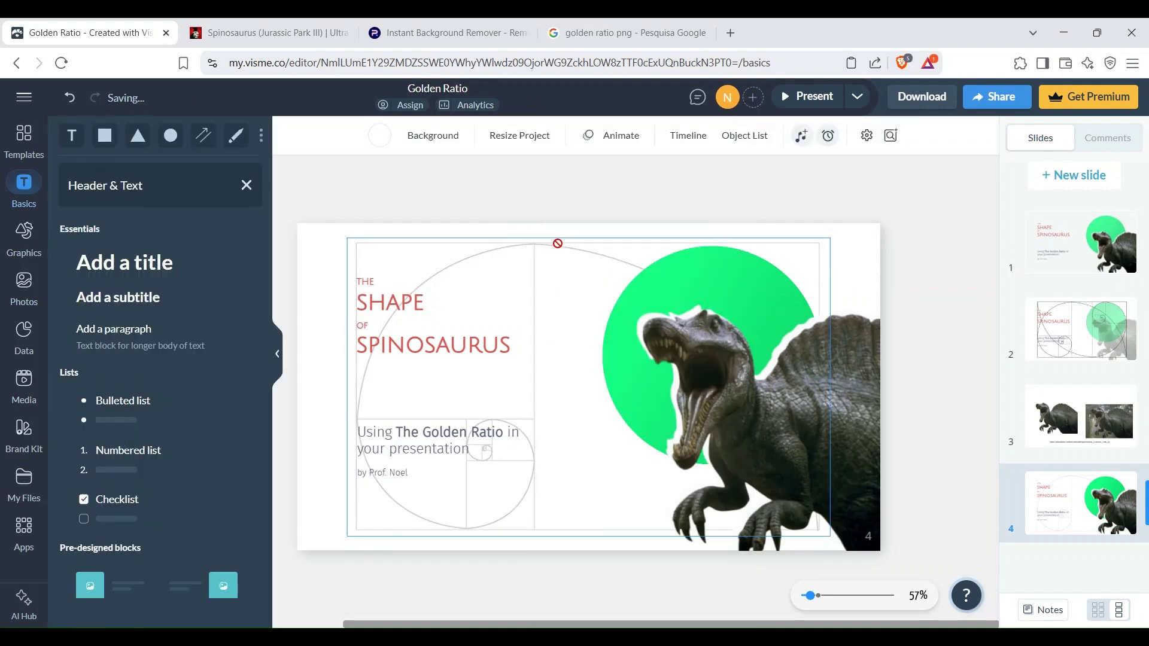
click(567, 210)
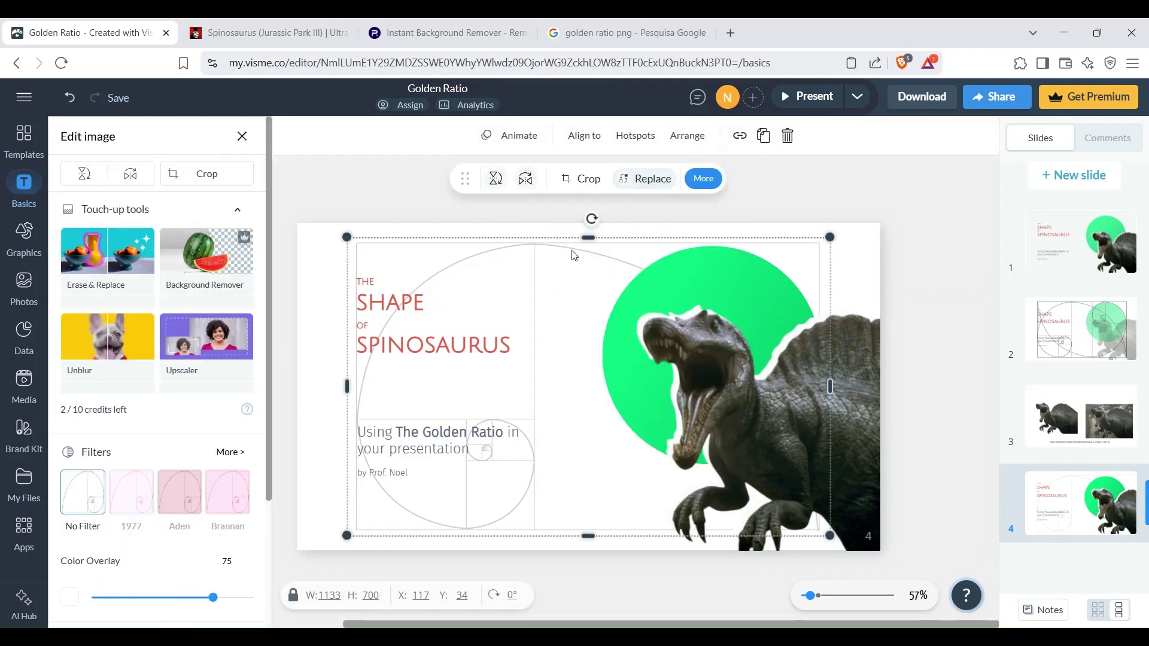
key(Delete)
key(ctrl+z)
click(569, 211)
key(Delete)
click(781, 97)
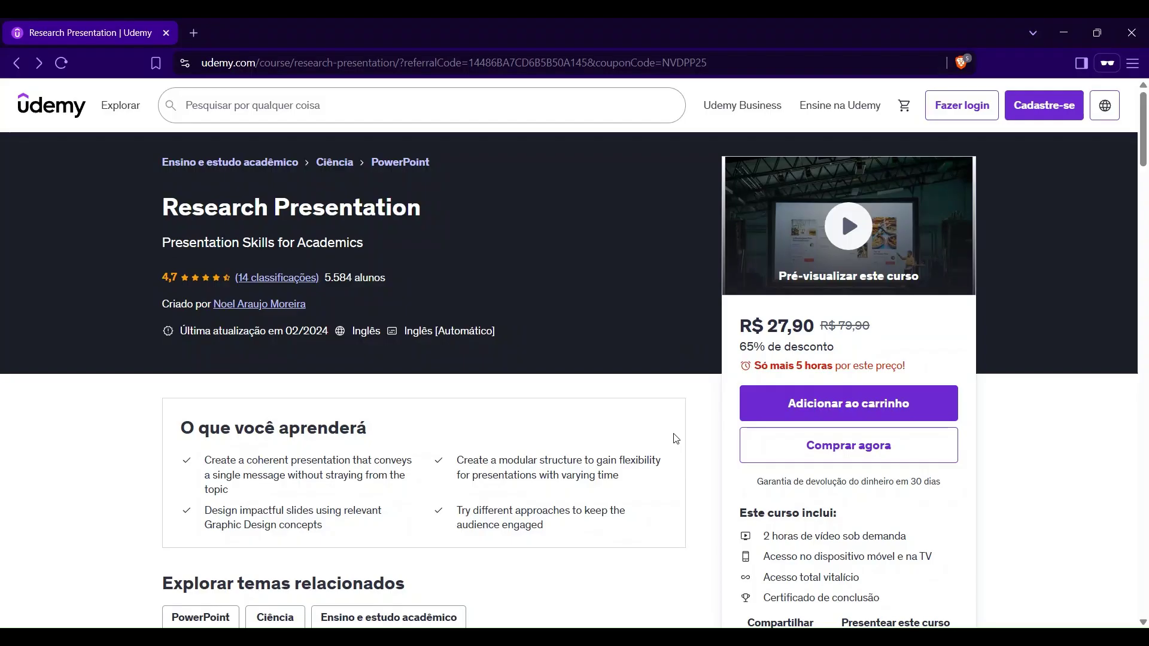
Step: Review the Research Presentation course page on Udemy and expand the Presentation Structure section of its contents
scroll(587, 401, down, 4)
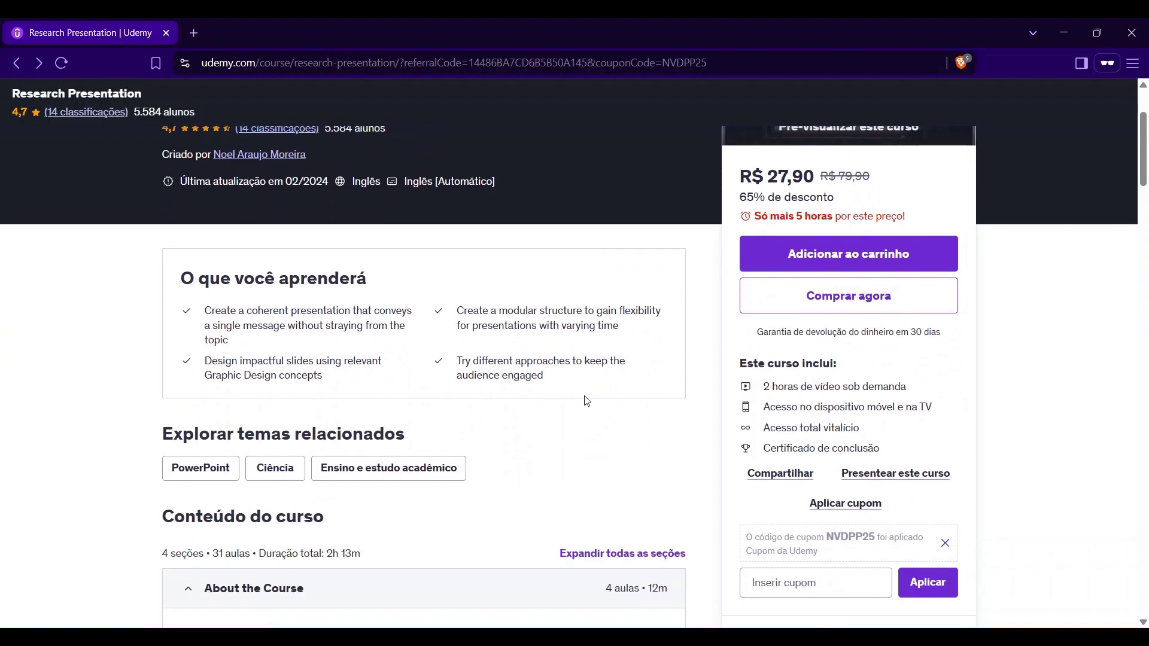
scroll(586, 401, down, 4)
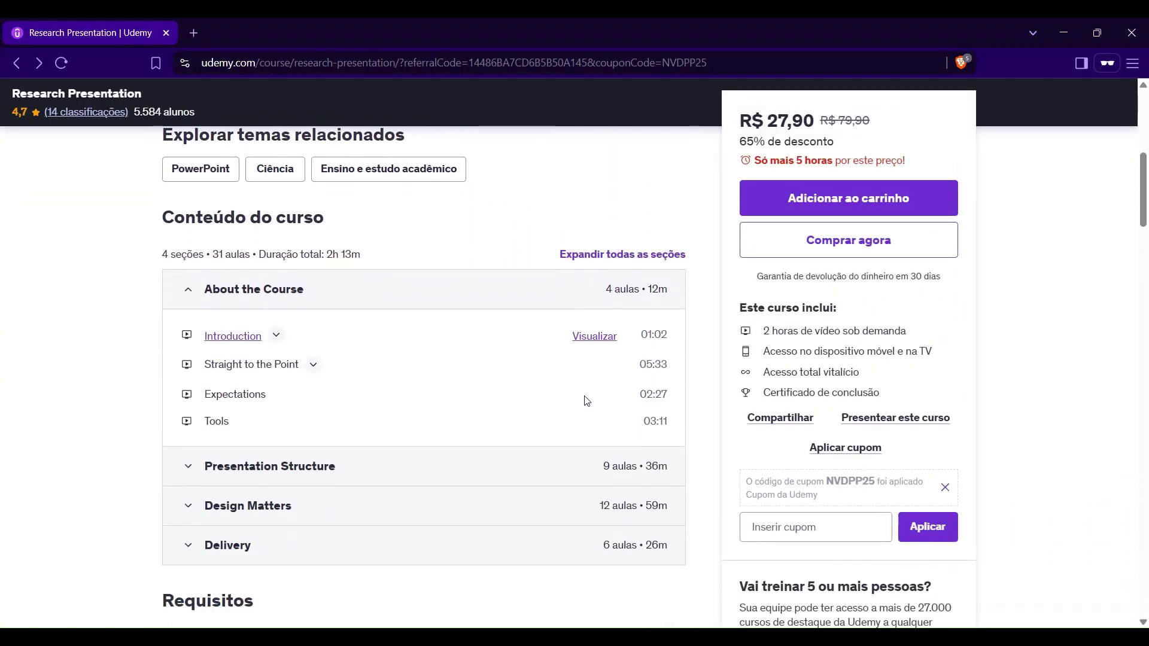
click(563, 392)
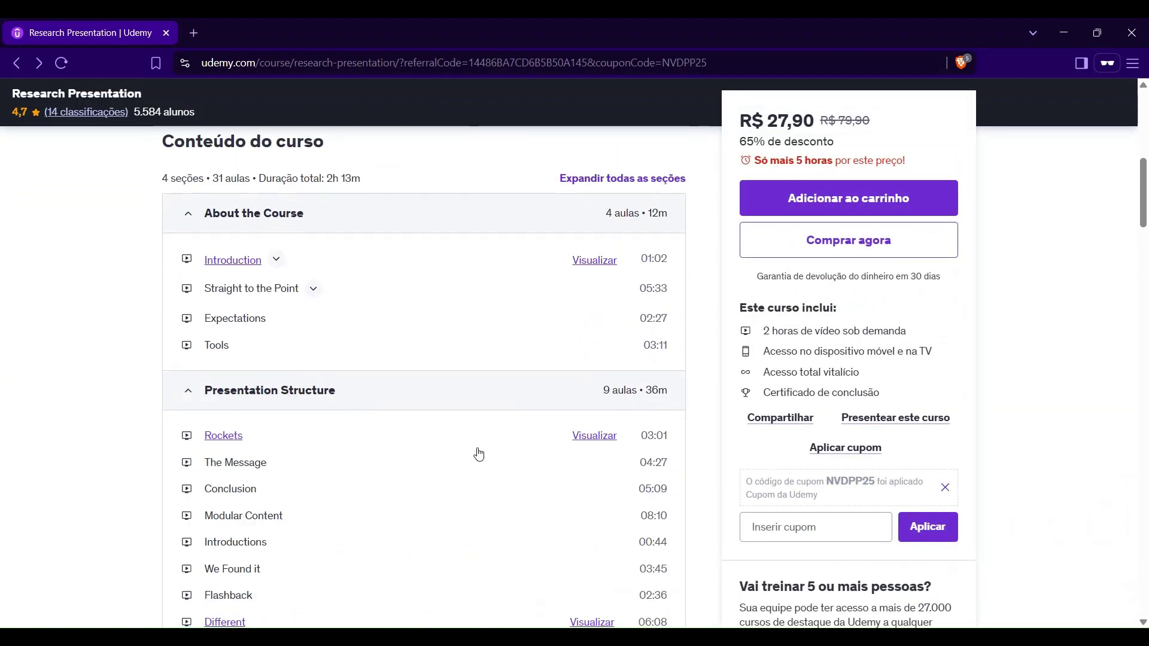